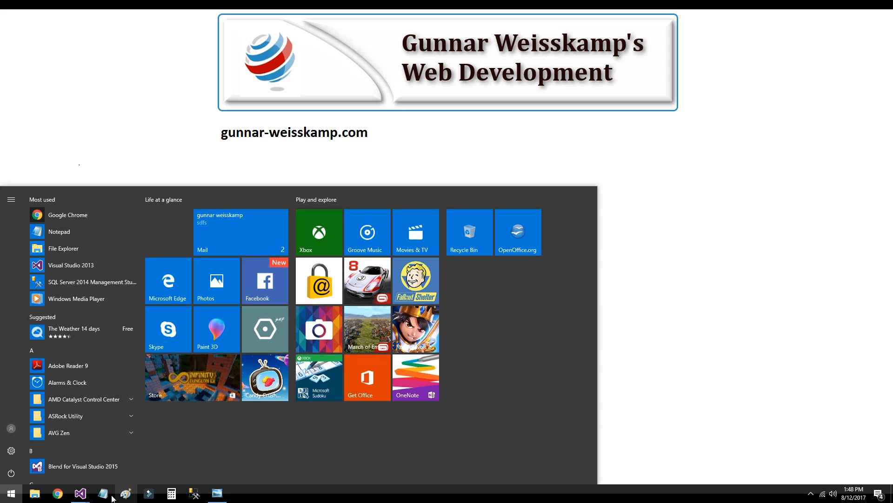
# In the ActionFilters project, start Add > Controller… on the Controllers folder.
pyautogui.moveTo(80, 494)
pyautogui.click(123, 466)
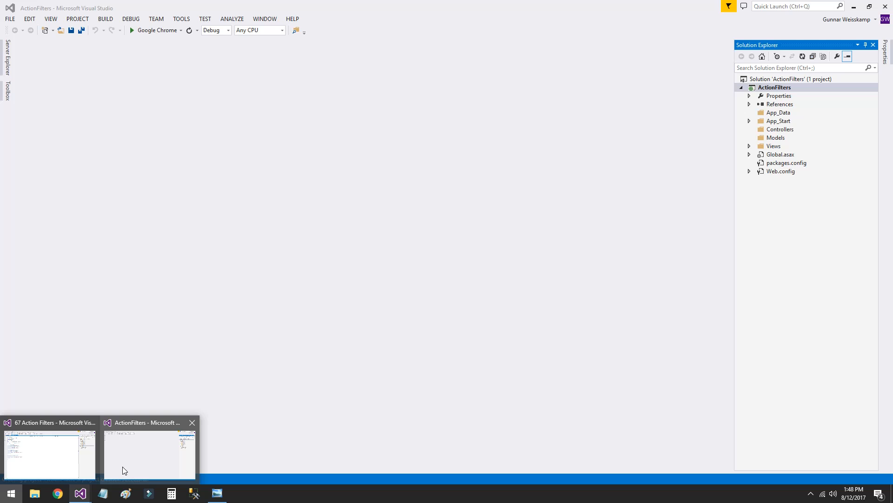
pyautogui.click(123, 466)
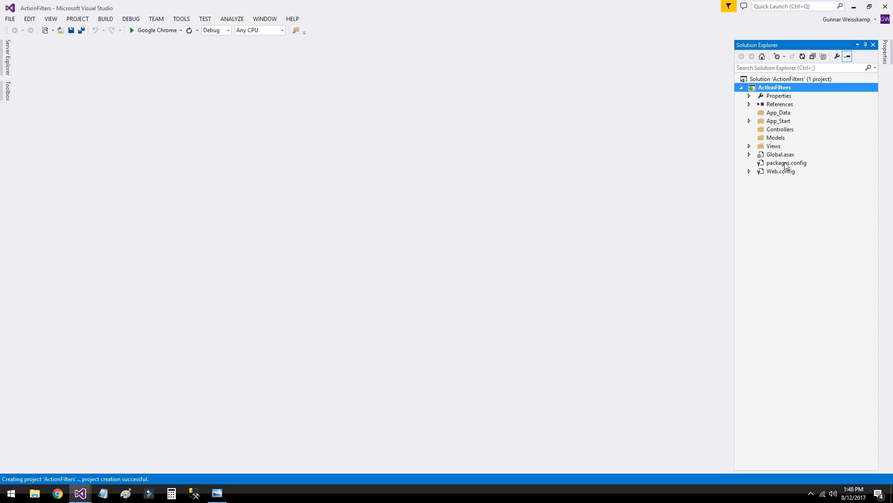
pyautogui.click(775, 130)
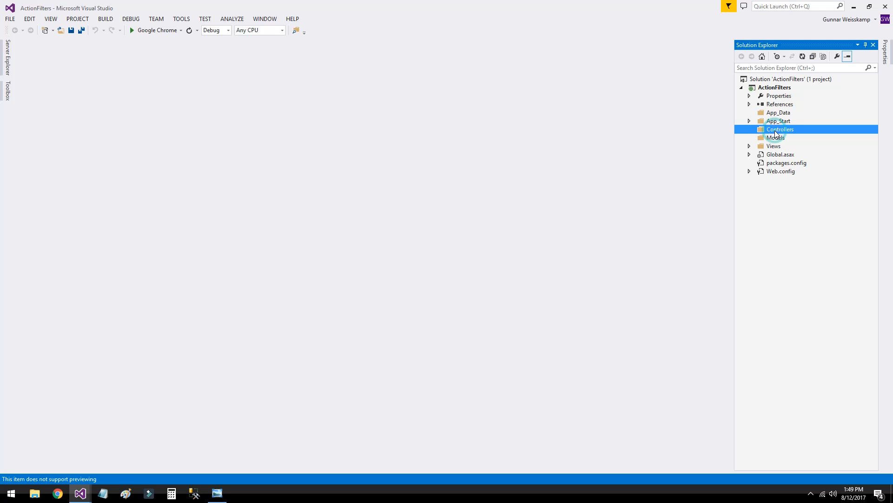
pyautogui.rightClick(775, 130)
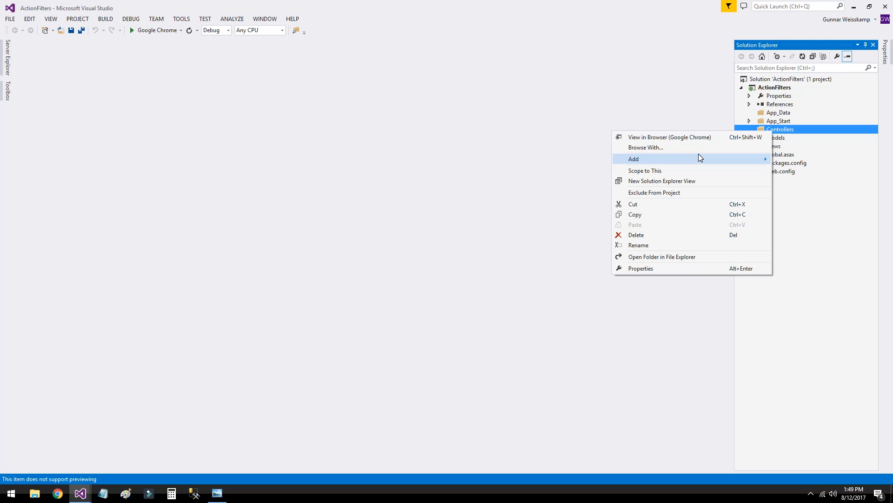
pyautogui.moveTo(691, 160)
pyautogui.click(479, 159)
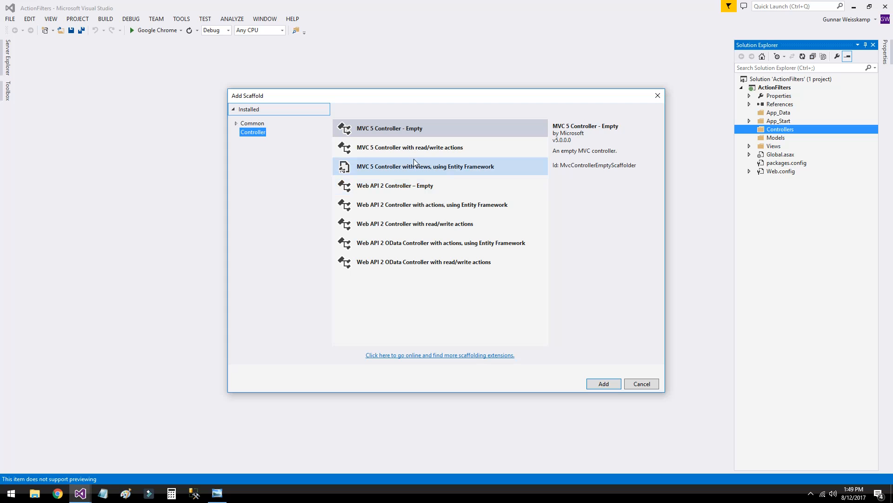
# Scaffold an MVC 5 Controller - Empty named HomeController.
pyautogui.click(415, 137)
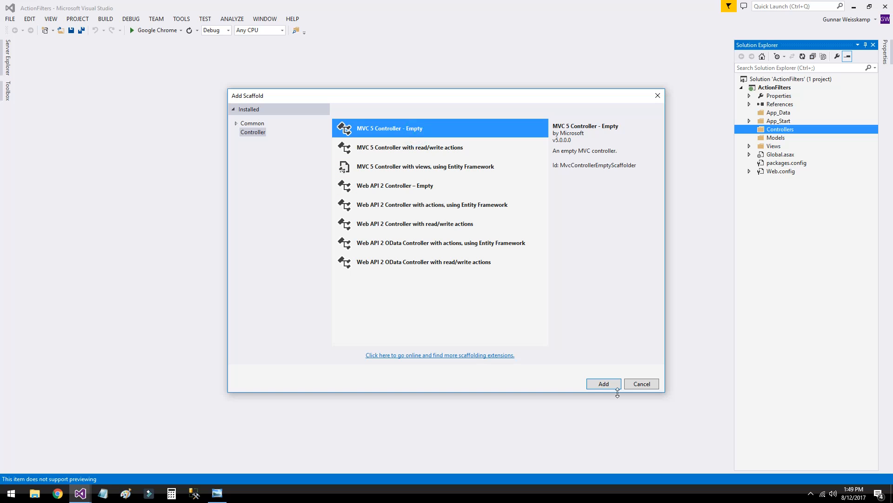
pyautogui.click(604, 384)
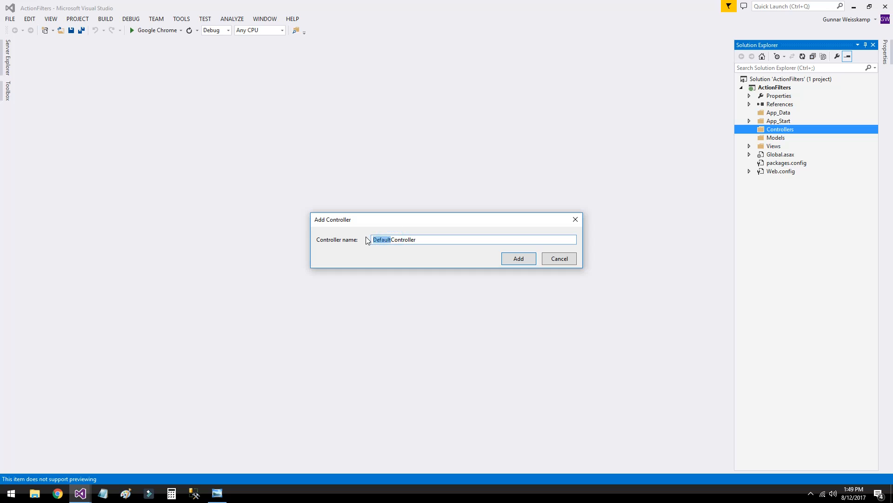
pyautogui.write('Ho')
pyautogui.write('me')
pyautogui.click(514, 257)
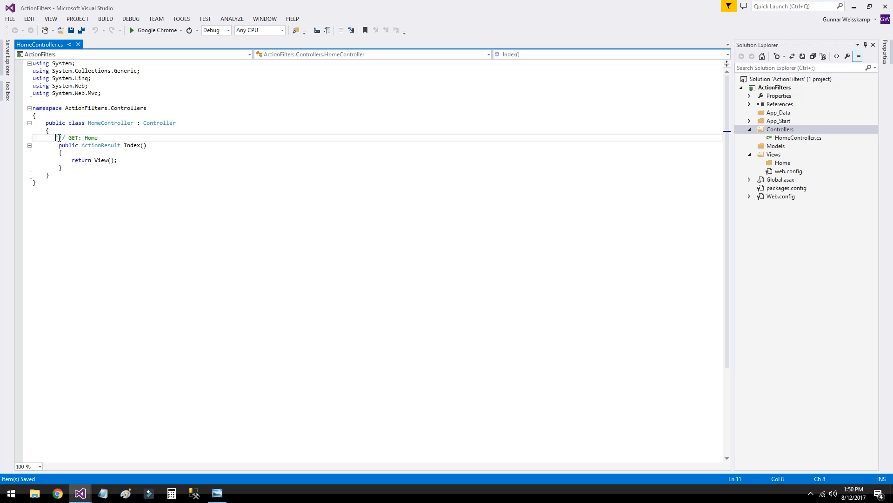
# Replace the generated Index action with the prepared MyHomePage Index, NonAction Method1 and Method2 code.
pyautogui.moveTo(55, 137); pyautogui.dragTo(81, 168)
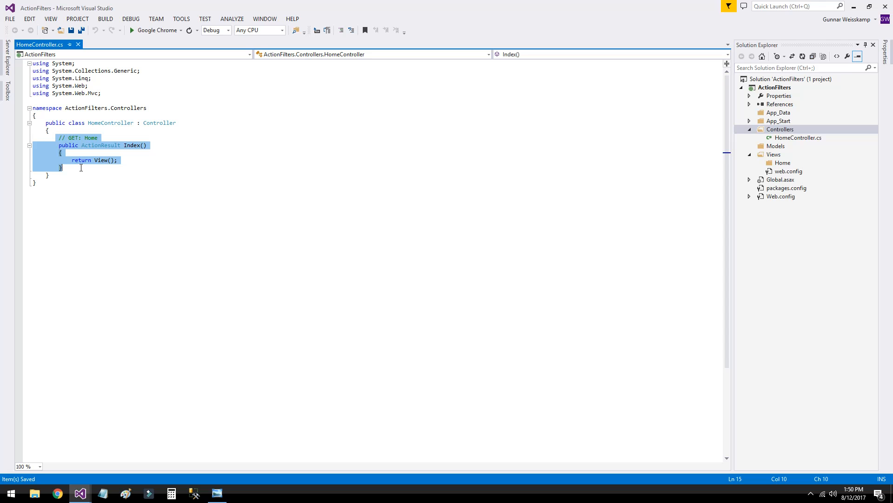
pyautogui.write('// GET: Home         [ActionName("MyHomePage")]         public ActionResult Index()         {             return View("Index");         }          [NonAction]         public string Method1()         {             return "Show data from Method2";         }           public string Method2()         {             return "Show data from Method2";         }')
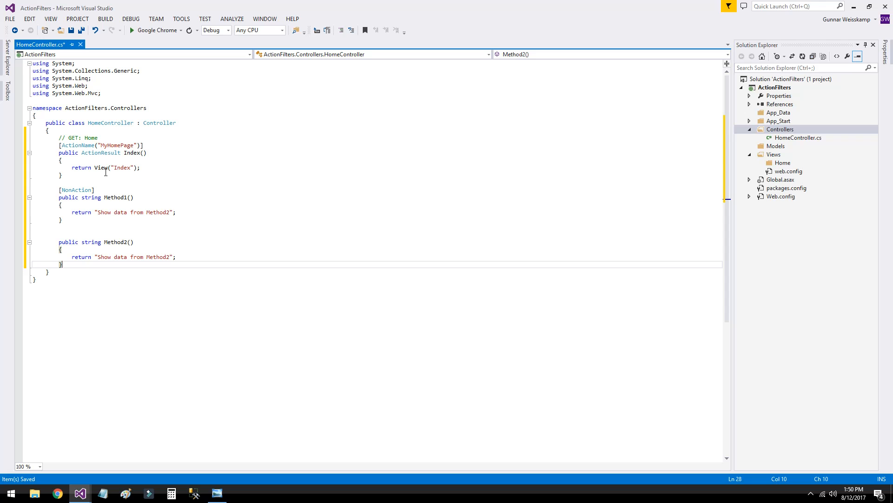
pyautogui.click(133, 153)
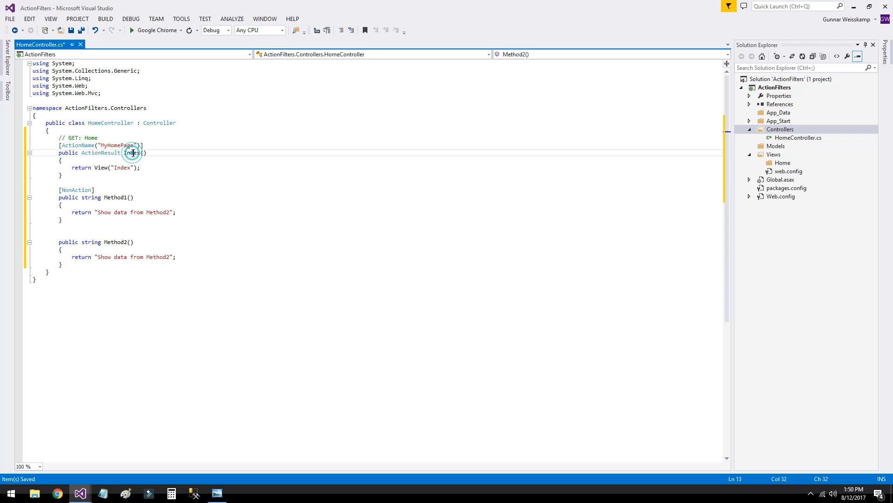
# Add an empty Index view for the Index action with Use a layout page unchecked.
pyautogui.rightClick(132, 152)
pyautogui.click(160, 170)
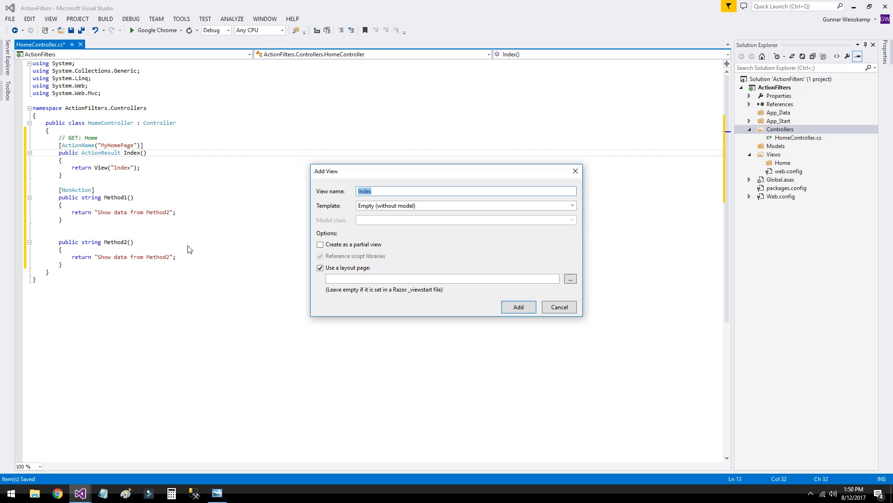
pyautogui.click(320, 268)
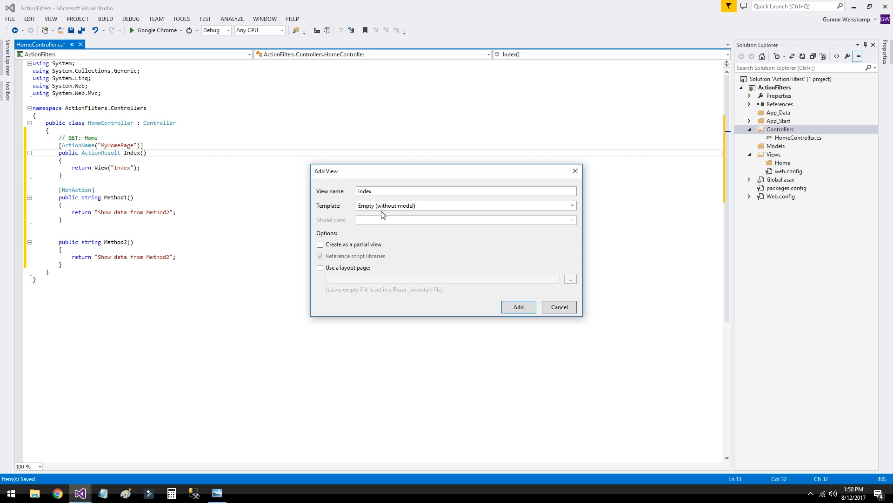
pyautogui.click(520, 308)
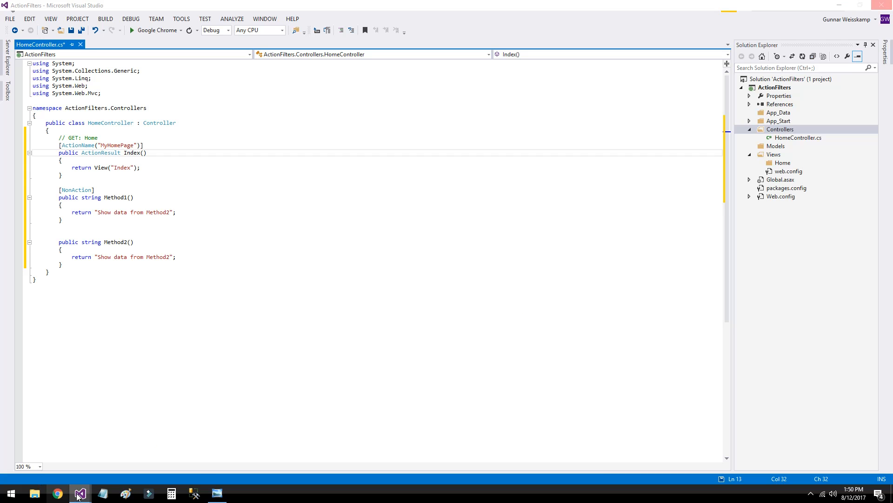
# Copy the whole Index.cshtml markup from the 67 Action Filters project window.
pyautogui.press('super')
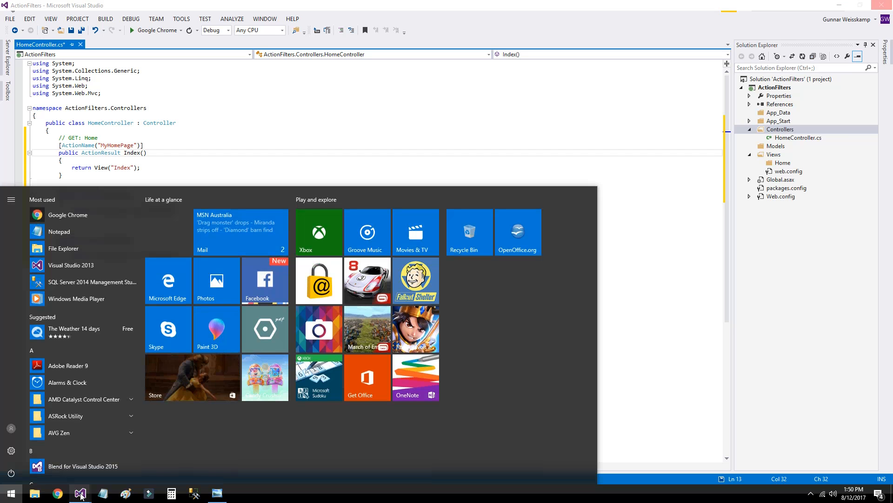
pyautogui.click(66, 464)
pyautogui.press('Escape')
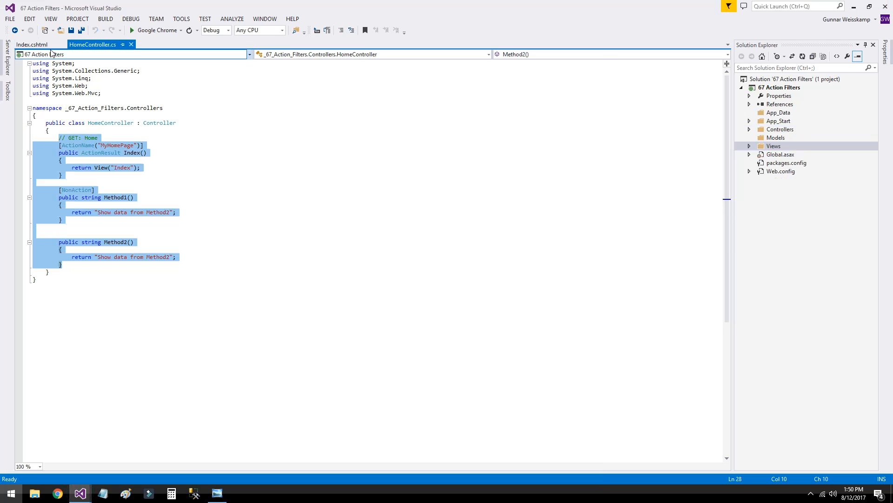
pyautogui.click(31, 45)
pyautogui.click(161, 199)
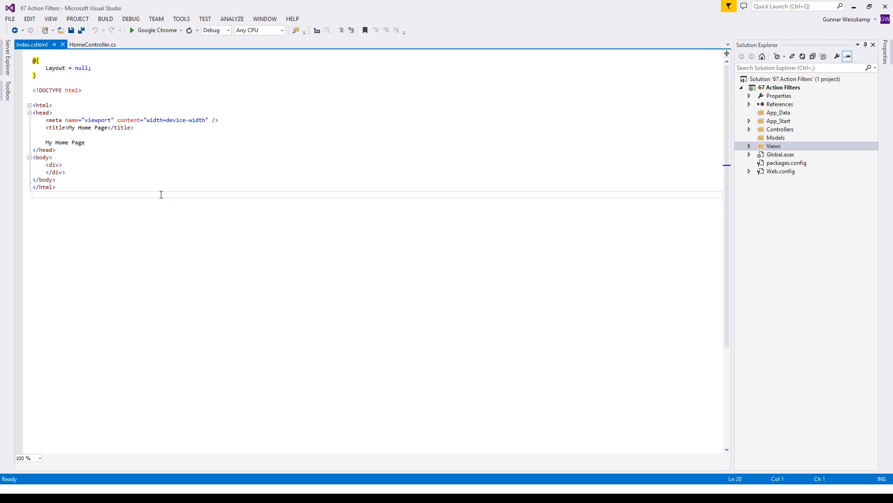
pyautogui.hotkey('ctrl', 'a')
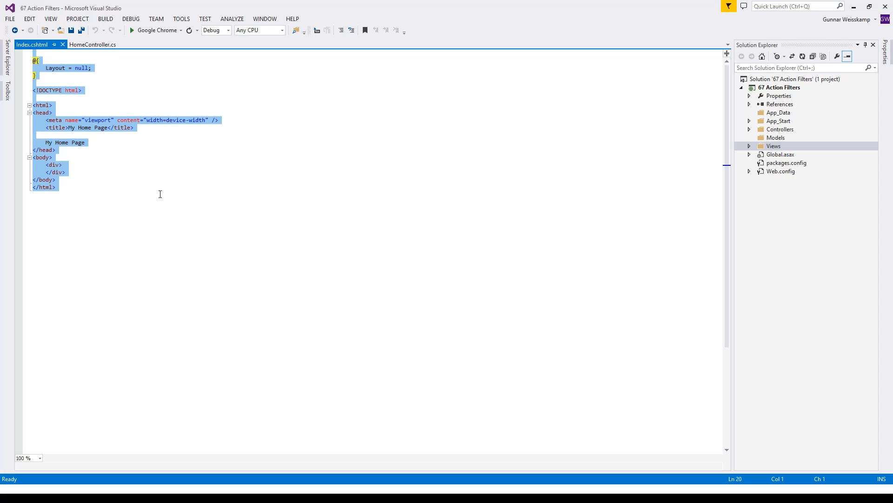
pyautogui.hotkey('alt', 'Tab')
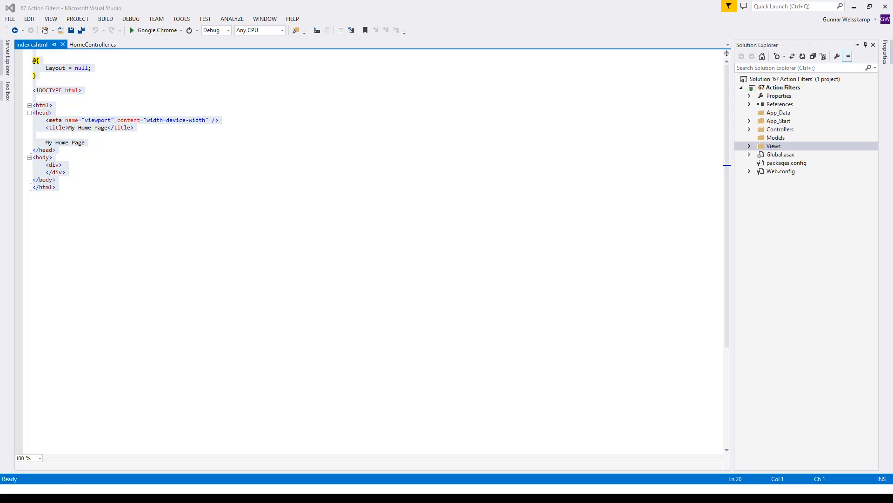
# Replace the new view's markup with the copied My Home Page page.
pyautogui.press('super')
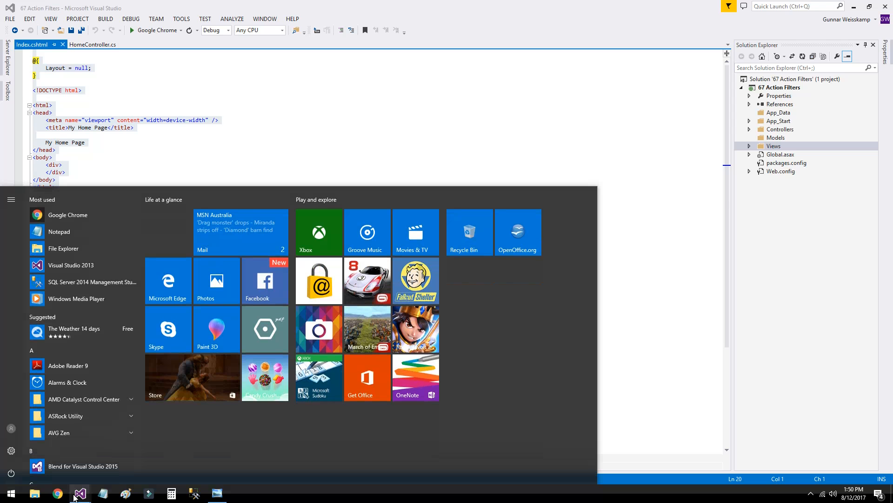
pyautogui.click(285, 134)
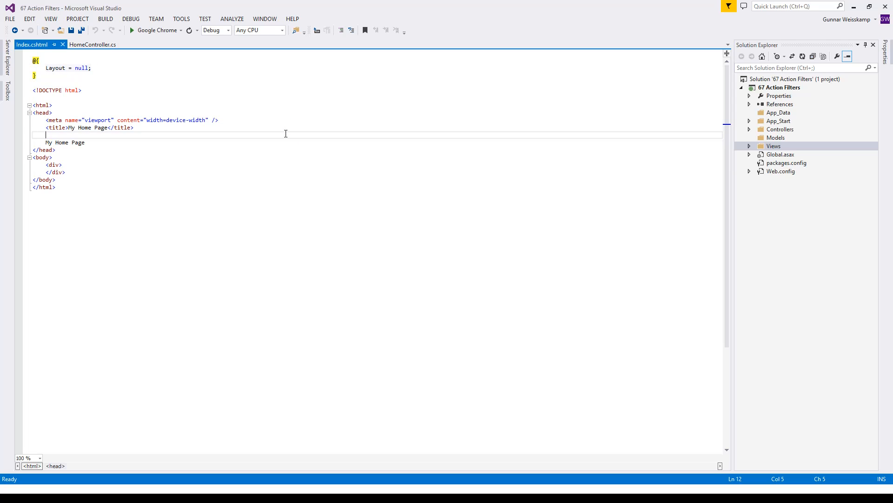
pyautogui.hotkey('ctrl', 'a')
pyautogui.hotkey('ctrl', 'c')
pyautogui.press('Delete')
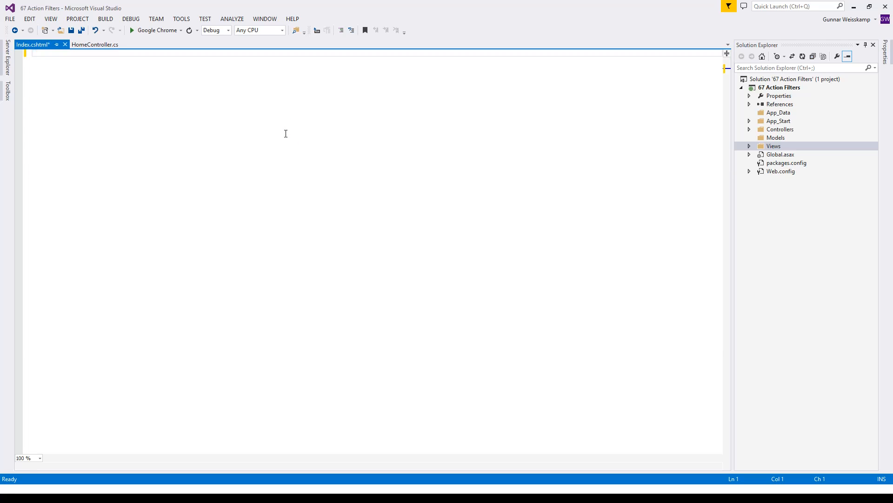
pyautogui.hotkey('ctrl', 'v')
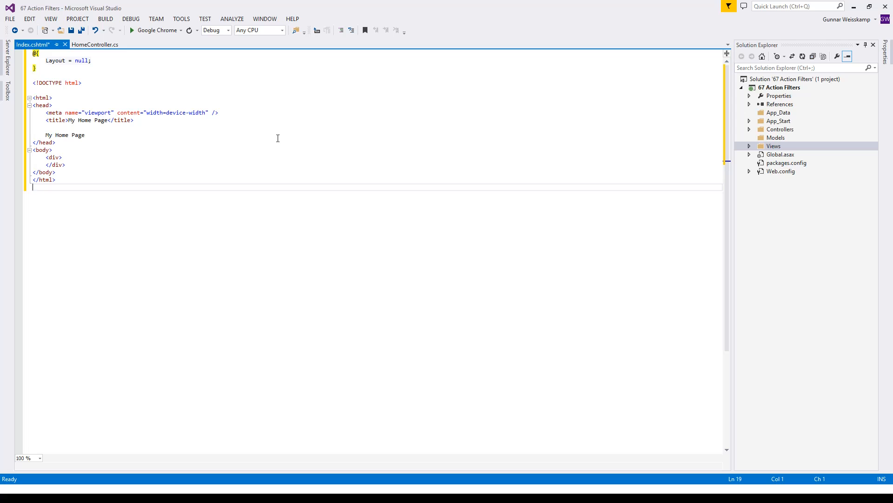
# Float the Index.cshtml tab out into its own window over HomeController.cs.
pyautogui.click(33, 53)
pyautogui.keyDown('shift'); pyautogui.click(81, 186); pyautogui.keyUp('shift')
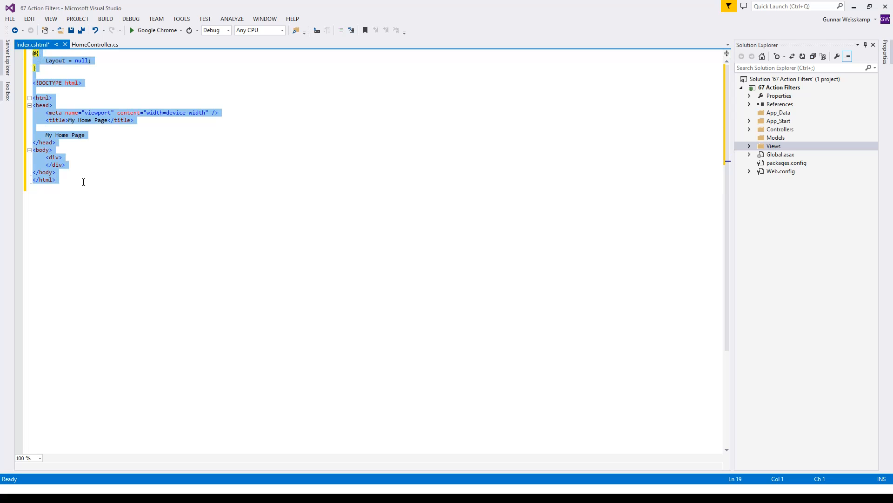
pyautogui.click(84, 172)
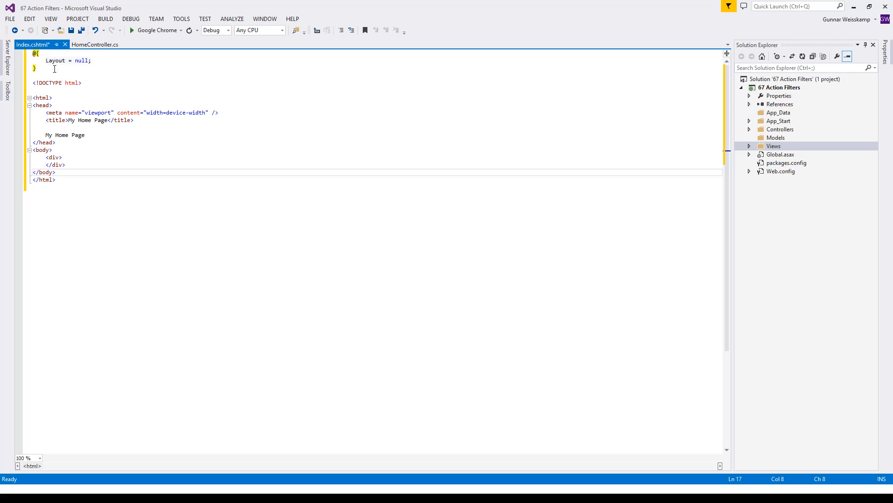
pyautogui.moveTo(33, 45); pyautogui.dragTo(293, 190)
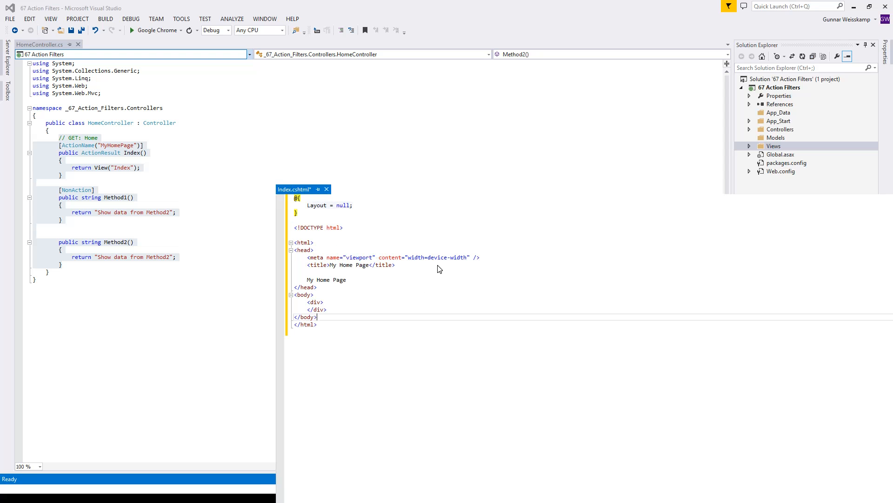
# Dock Index.cshtml beside HomeController.cs and select part of the controller's namespace name.
pyautogui.moveTo(439, 269); pyautogui.dragTo(361, 255)
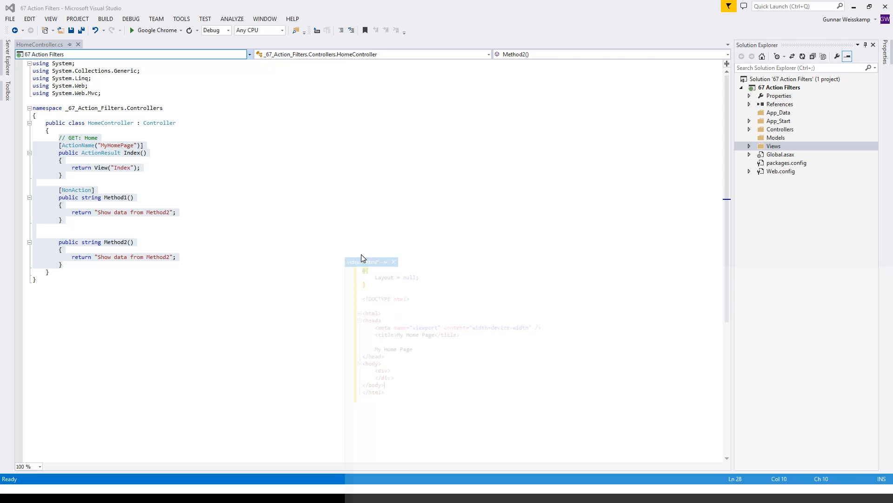
pyautogui.click(260, 227)
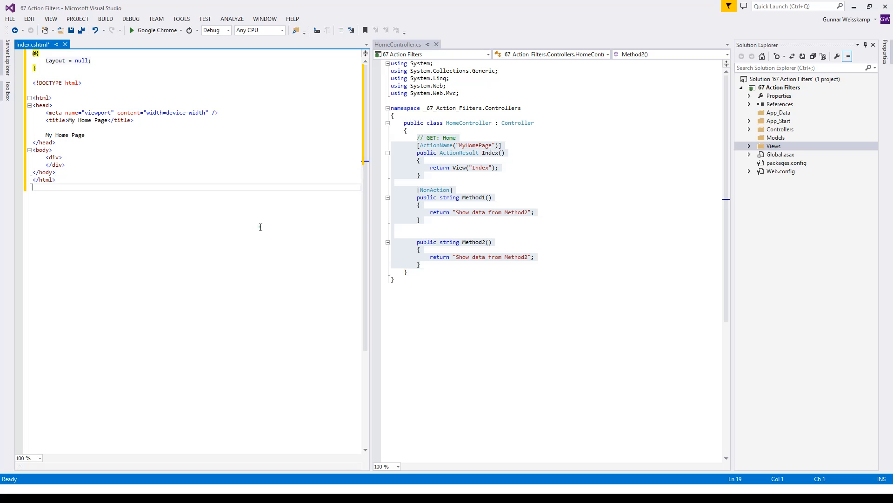
pyautogui.click(469, 212)
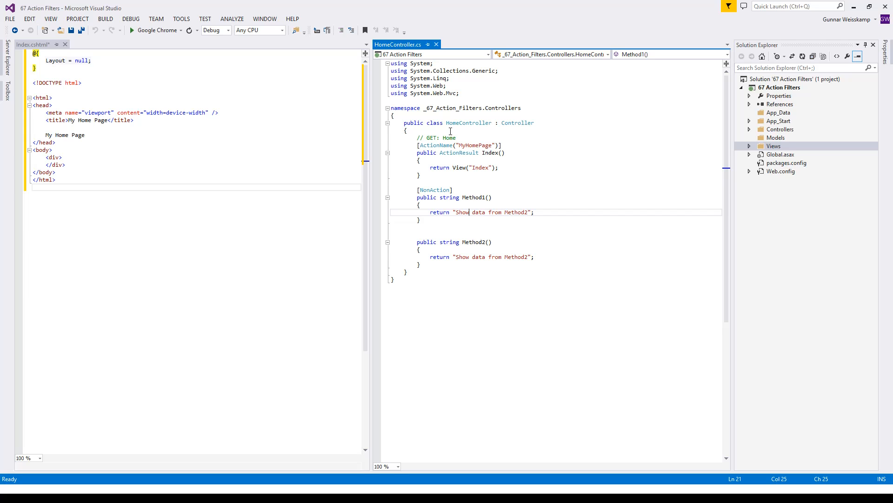
pyautogui.moveTo(424, 108); pyautogui.dragTo(483, 108)
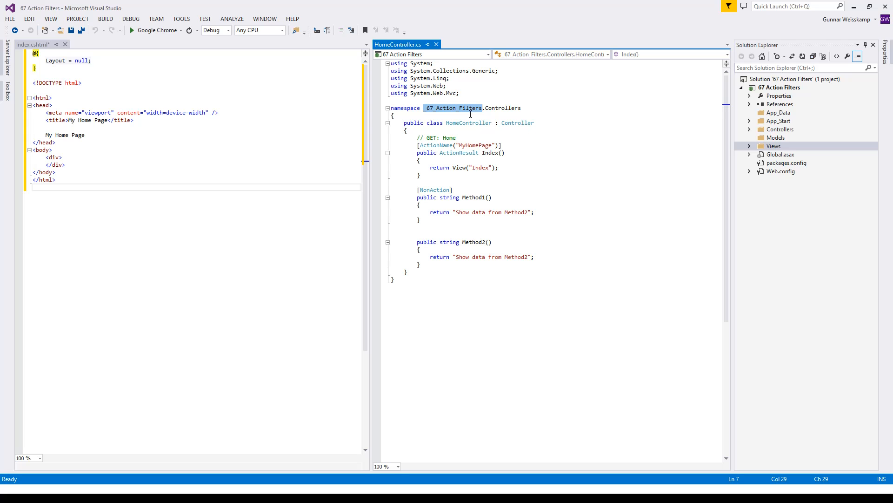
# Rename the project node from 67 Action Filters to Action Filters.
pyautogui.click(778, 88)
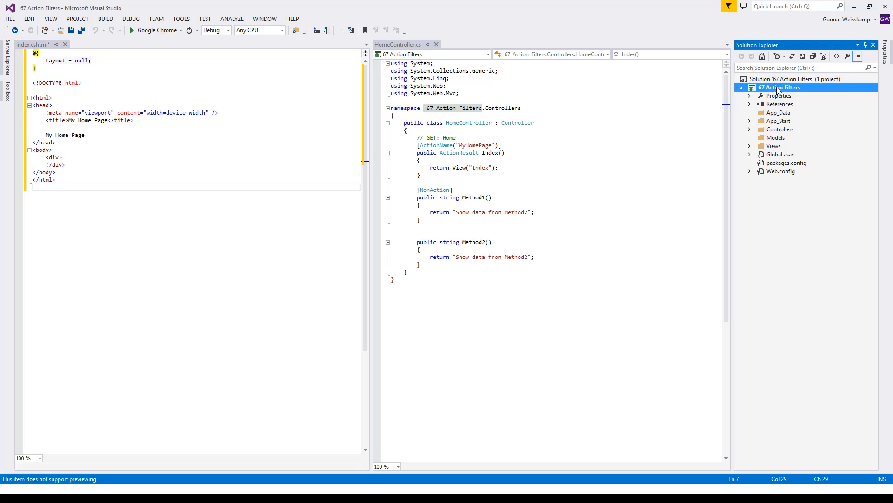
pyautogui.click(780, 88)
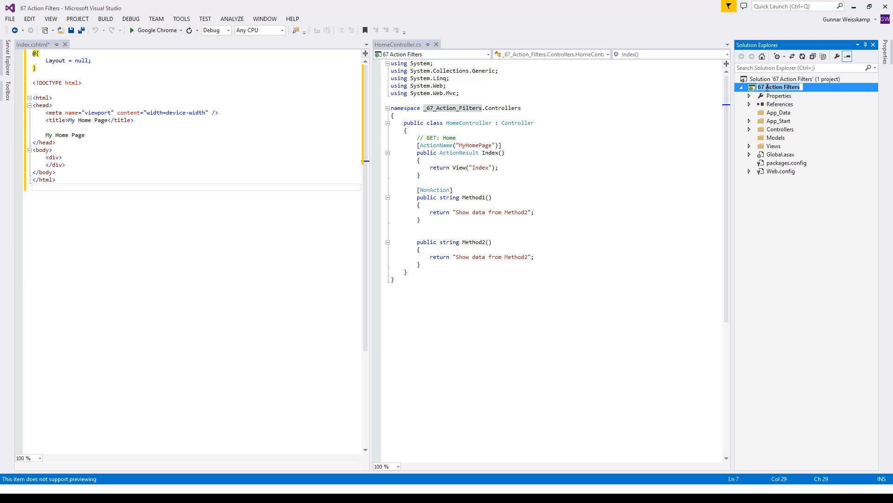
pyautogui.click(768, 88)
pyautogui.press('BackSpace')
pyautogui.press('BackSpace')
pyautogui.press('BackSpace')
pyautogui.press('Return')
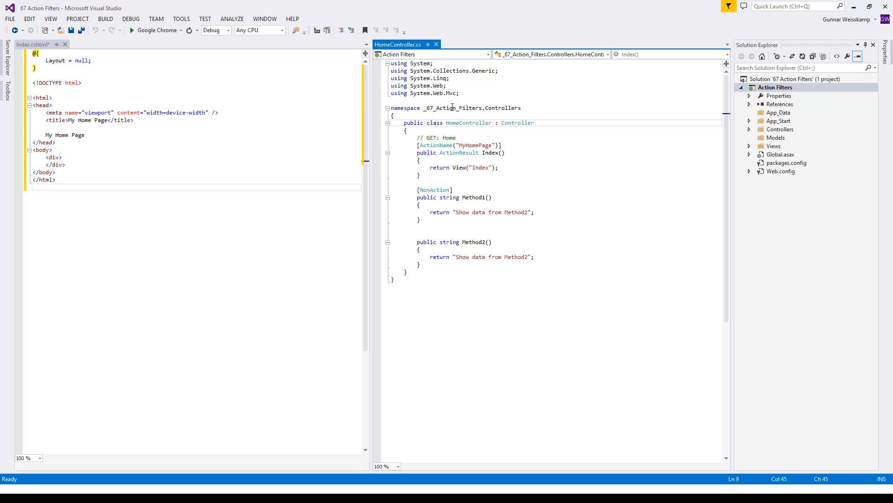
# Delete _67_ so the namespace reads Action_Filters.Controllers.
pyautogui.click(438, 107)
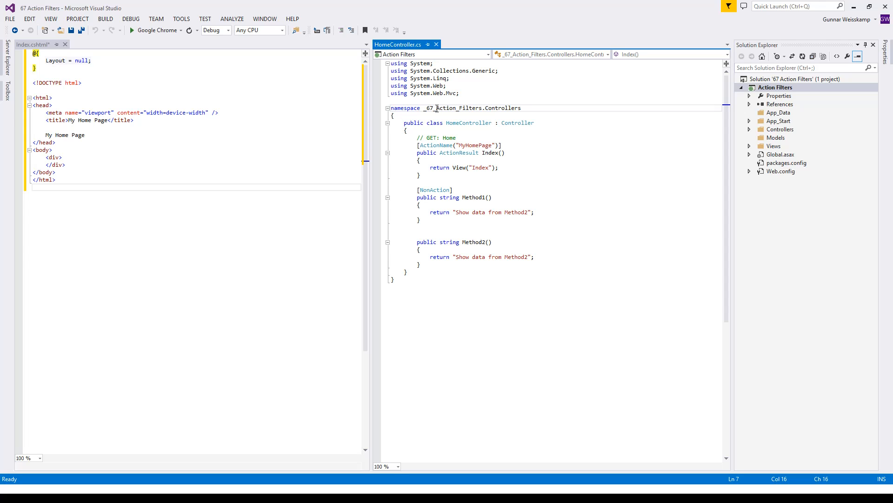
pyautogui.click(437, 108)
pyautogui.press('BackSpace')
pyautogui.press('BackSpace')
pyautogui.press('BackSpace')
pyautogui.press('BackSpace')
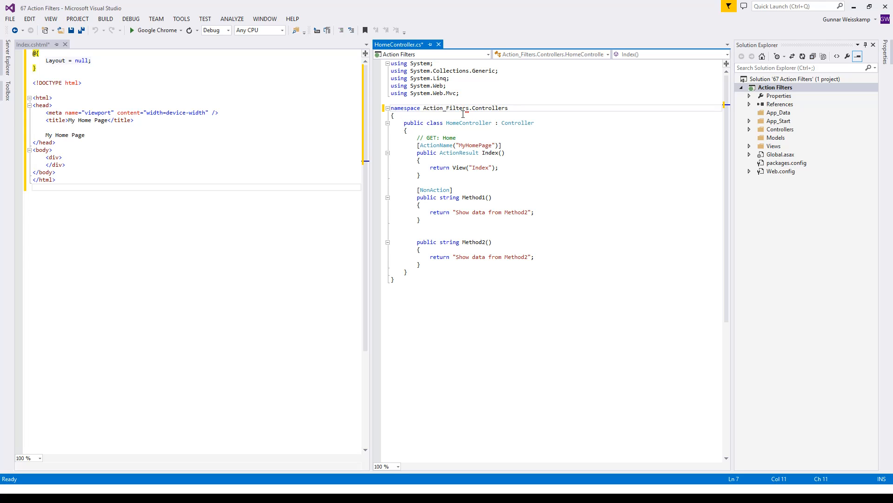
pyautogui.click(783, 88)
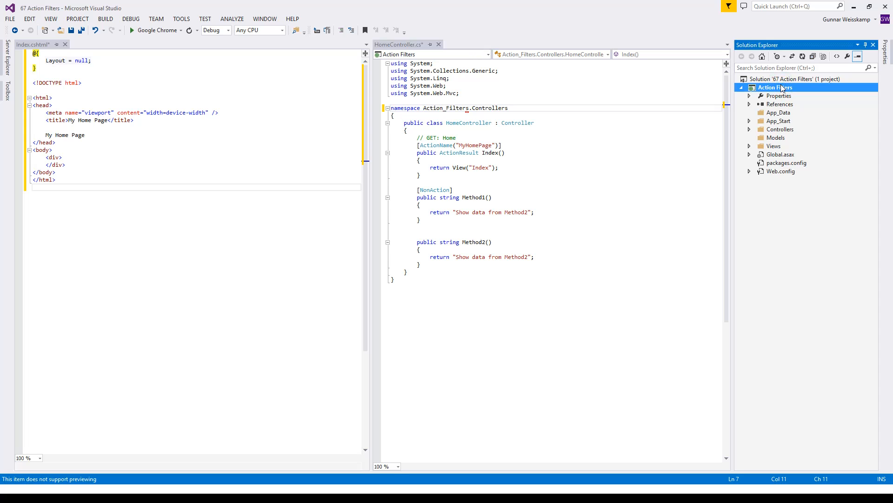
# Build the Action Filters project and highlight the ActionName attribute line.
pyautogui.rightClick(782, 88)
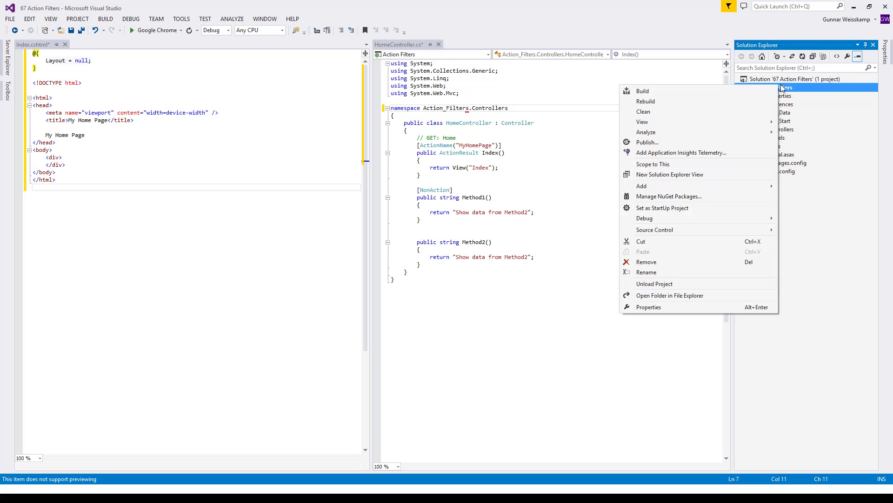
pyautogui.click(640, 91)
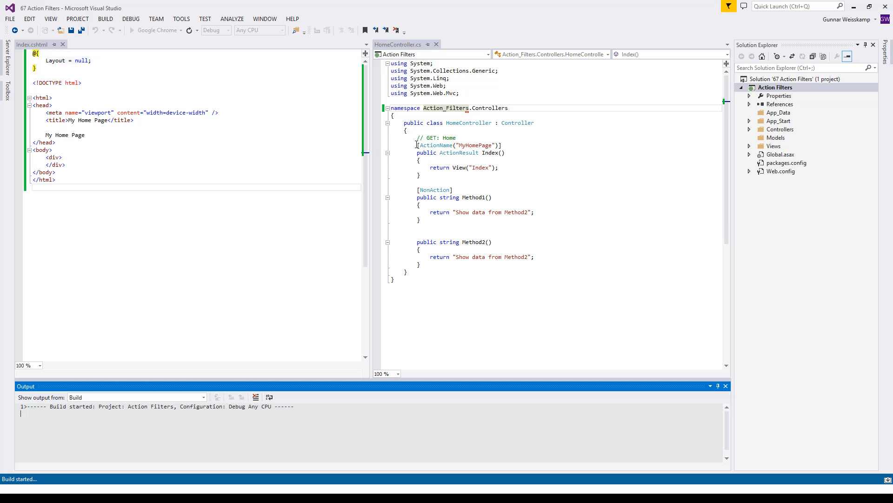
pyautogui.moveTo(418, 145); pyautogui.dragTo(507, 145)
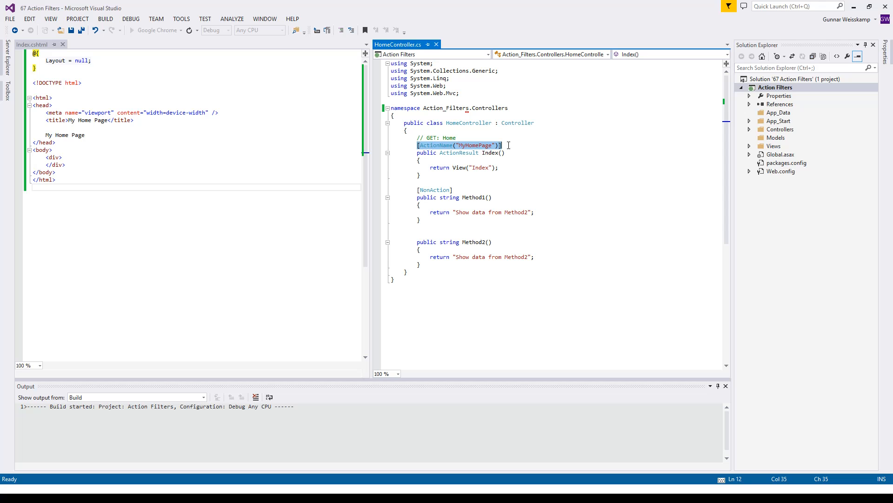
# Highlight the ActionName, NonAction and MyHomePage attributes while the build succeeds.
pyautogui.click(454, 146)
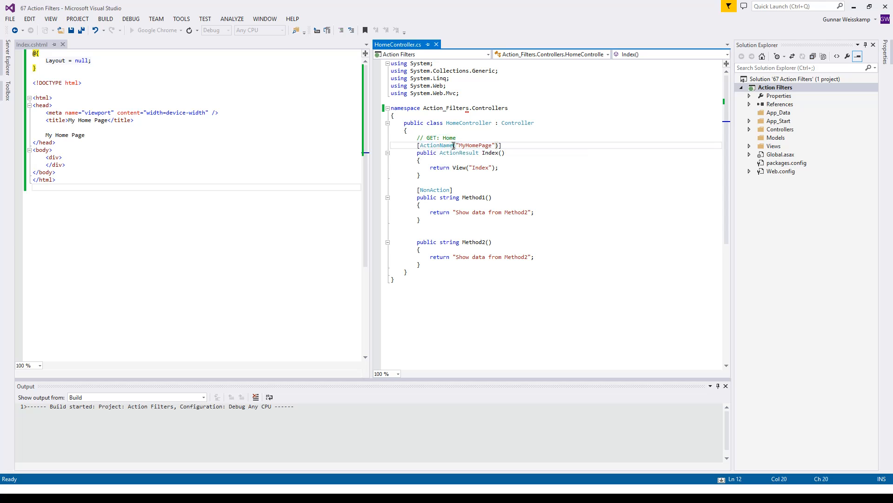
pyautogui.moveTo(455, 145); pyautogui.dragTo(419, 145)
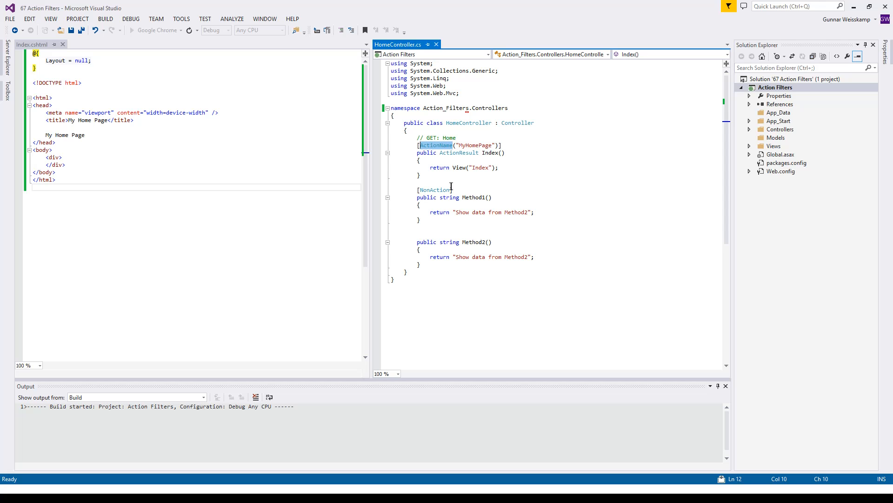
pyautogui.moveTo(452, 190); pyautogui.dragTo(420, 190)
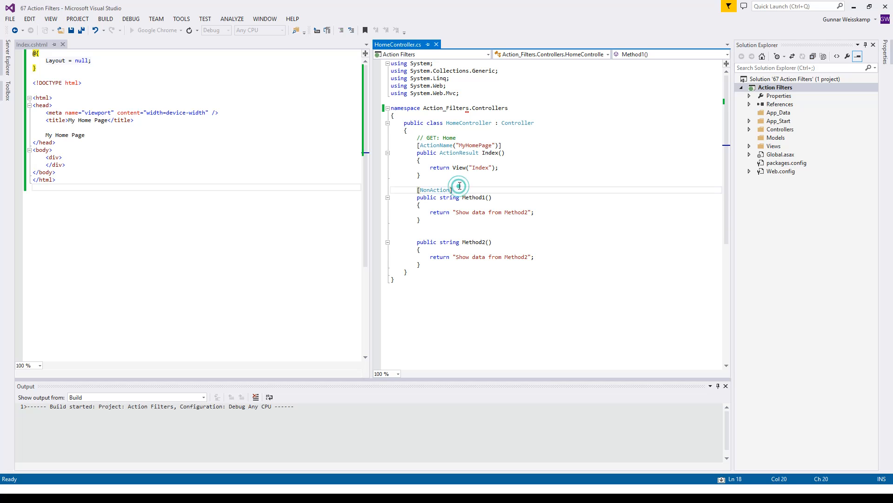
pyautogui.moveTo(420, 145); pyautogui.dragTo(428, 175)
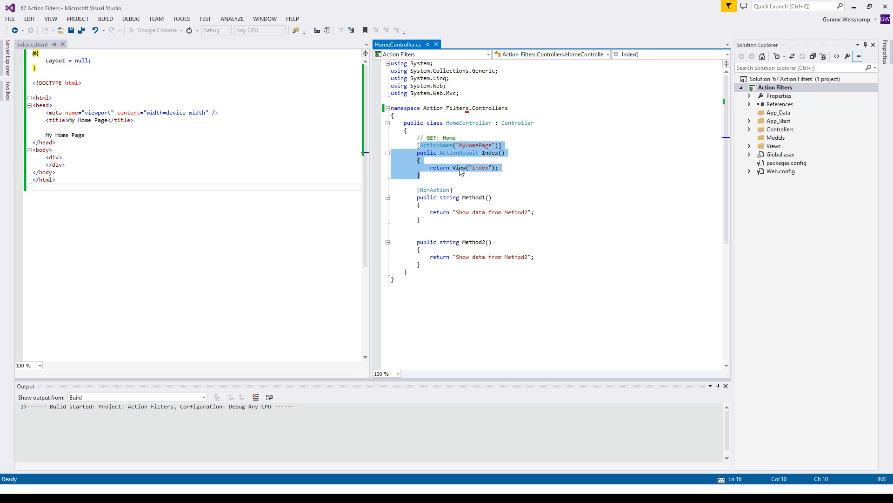
pyautogui.click(480, 169)
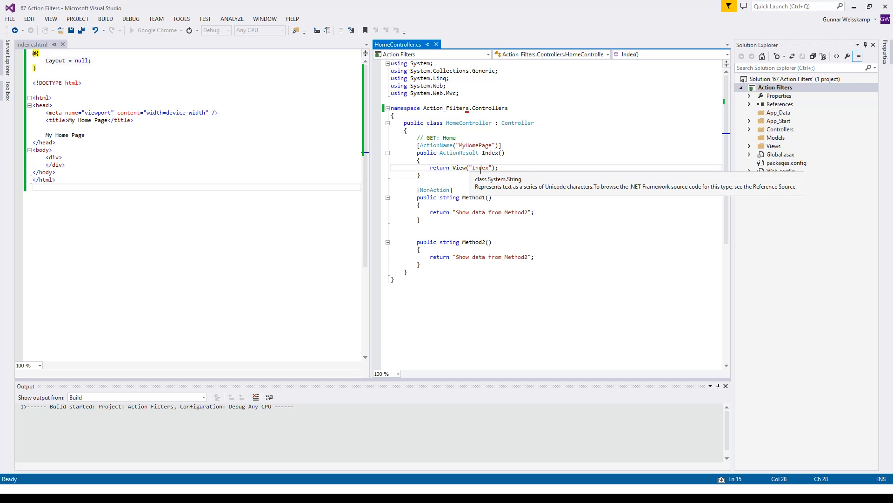
pyautogui.moveTo(421, 145); pyautogui.dragTo(454, 145)
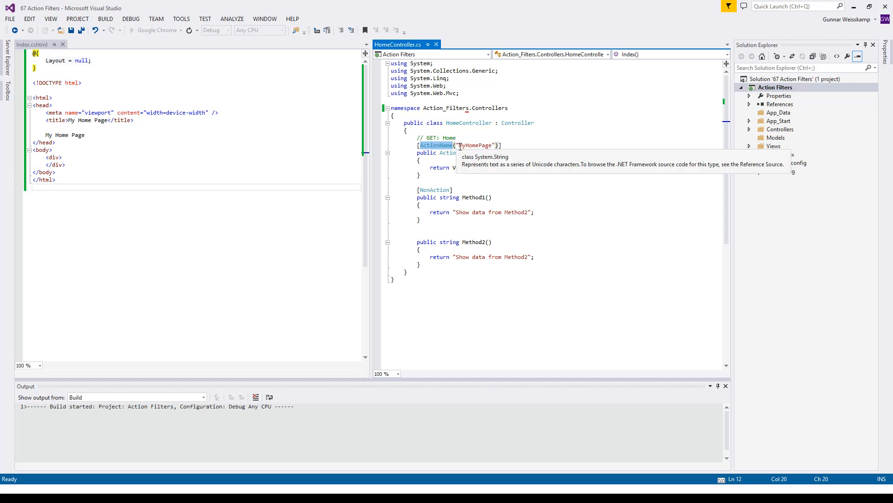
pyautogui.moveTo(459, 146)
pyautogui.mouseDown()
pyautogui.moveTo(491, 145)
pyautogui.moveTo(489, 168)
pyautogui.mouseUp()
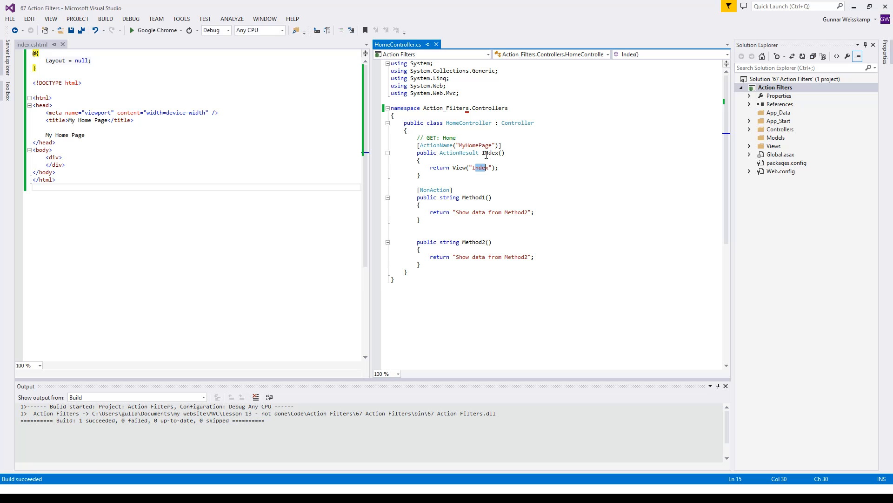
pyautogui.click(492, 167)
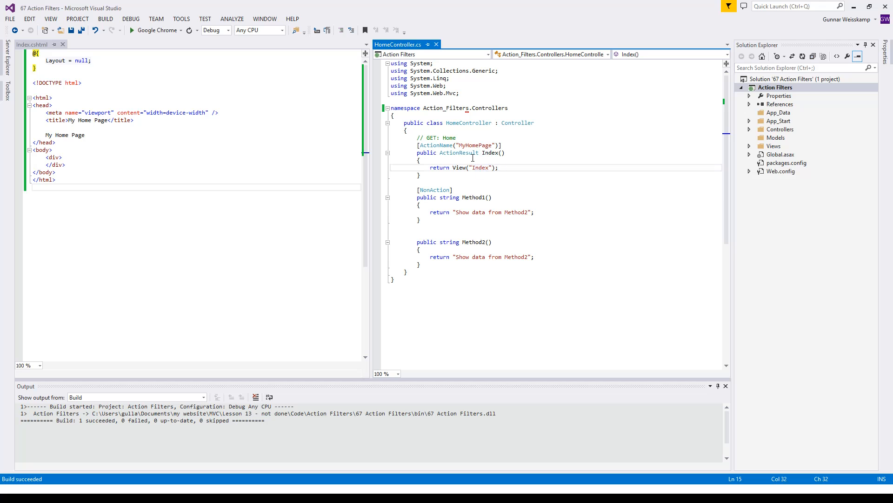
pyautogui.moveTo(459, 146); pyautogui.dragTo(492, 145)
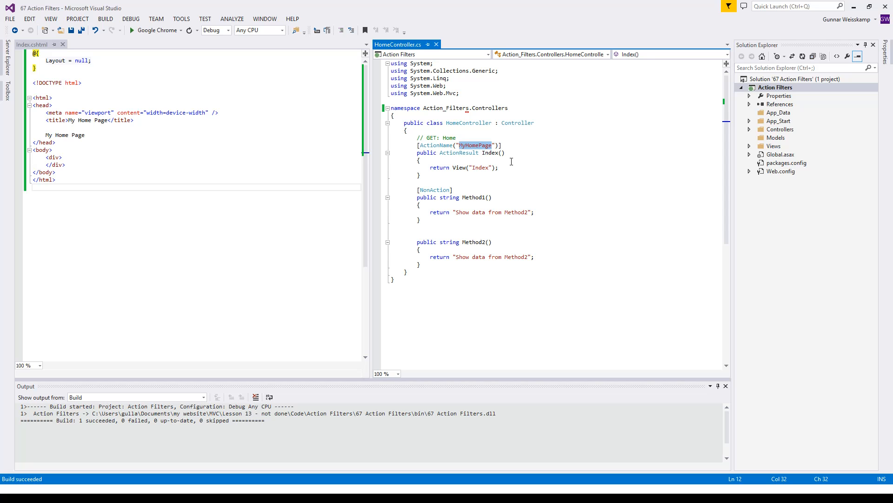
pyautogui.moveTo(417, 145); pyautogui.dragTo(506, 144)
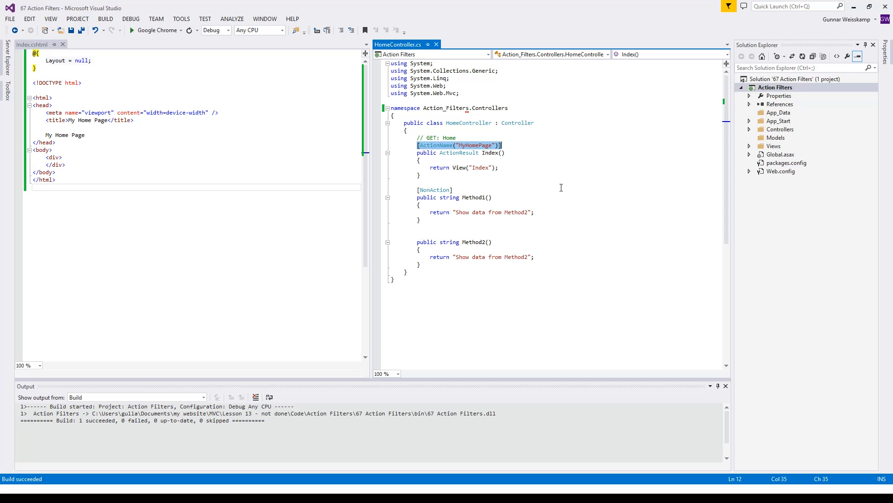
pyautogui.click(531, 183)
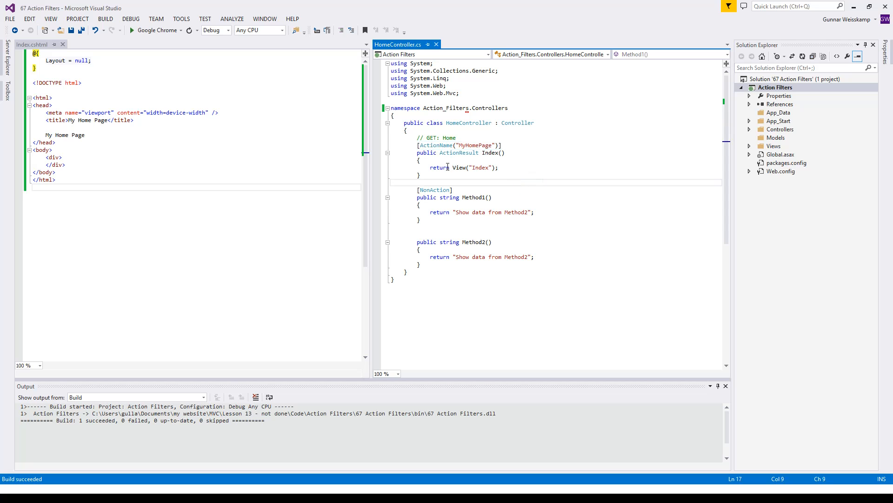
pyautogui.click(430, 168)
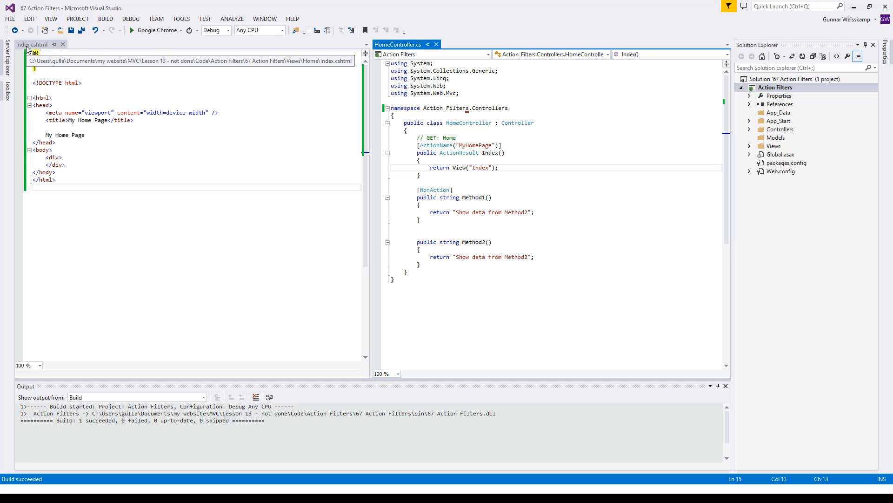
pyautogui.doubleClick(455, 167)
pyautogui.doubleClick(474, 168)
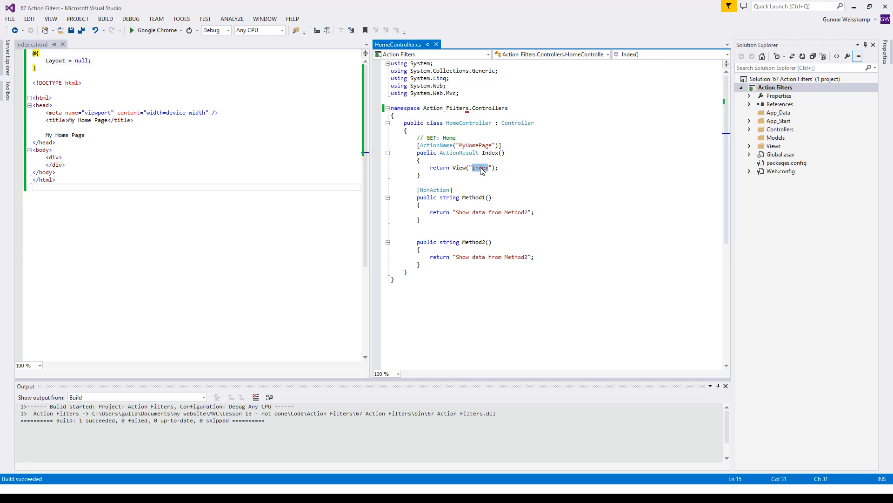
# Browse the View() overloads (IView, object model, string viewName) and check the Home views folder.
pyautogui.click(464, 168)
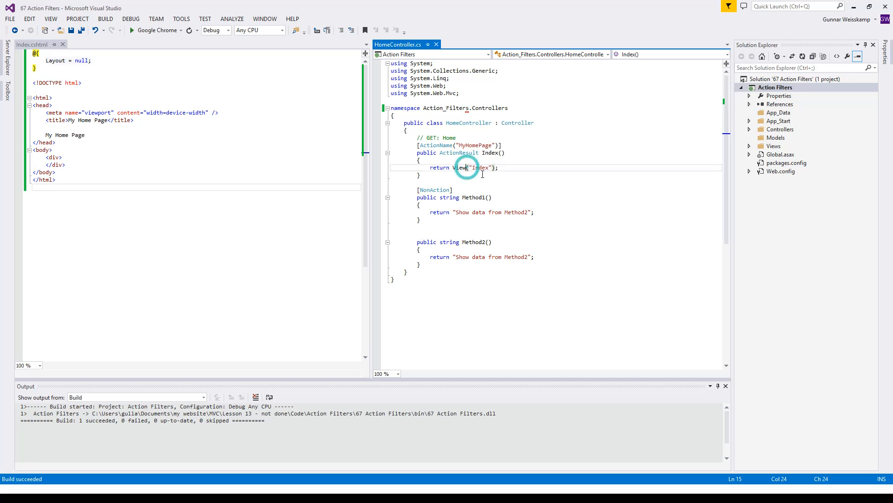
pyautogui.press('Delete')
pyautogui.write('(')
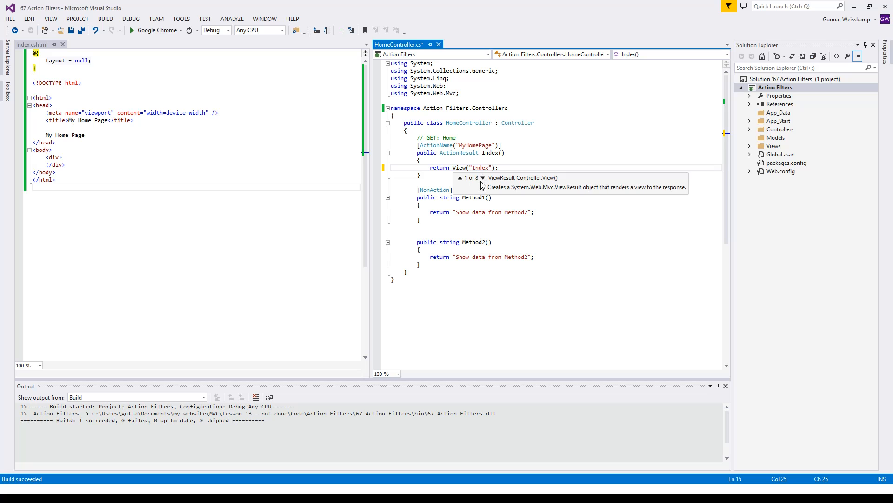
pyautogui.click(483, 178)
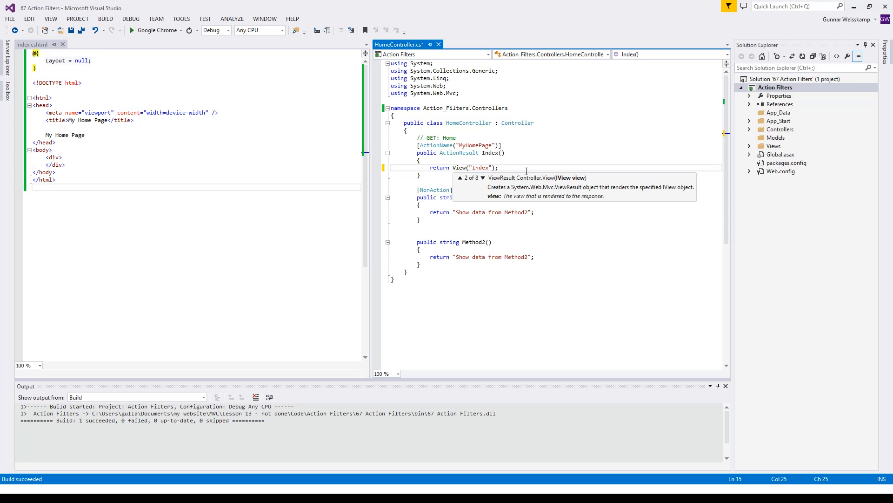
pyautogui.click(750, 146)
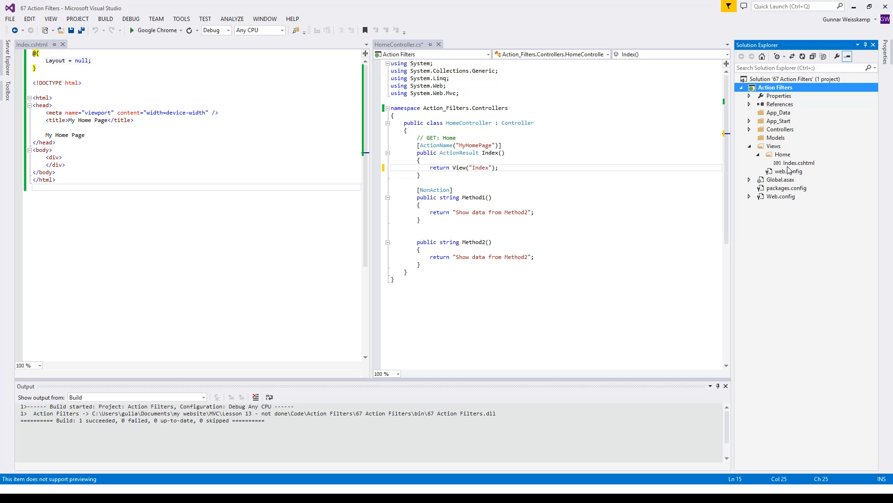
pyautogui.click(469, 168)
pyautogui.press('BackSpace')
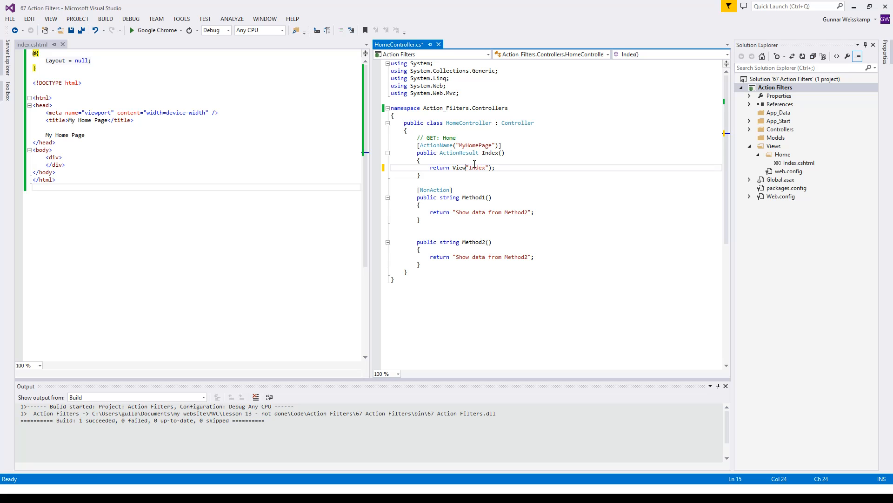
pyautogui.write('(')
pyautogui.press('Down')
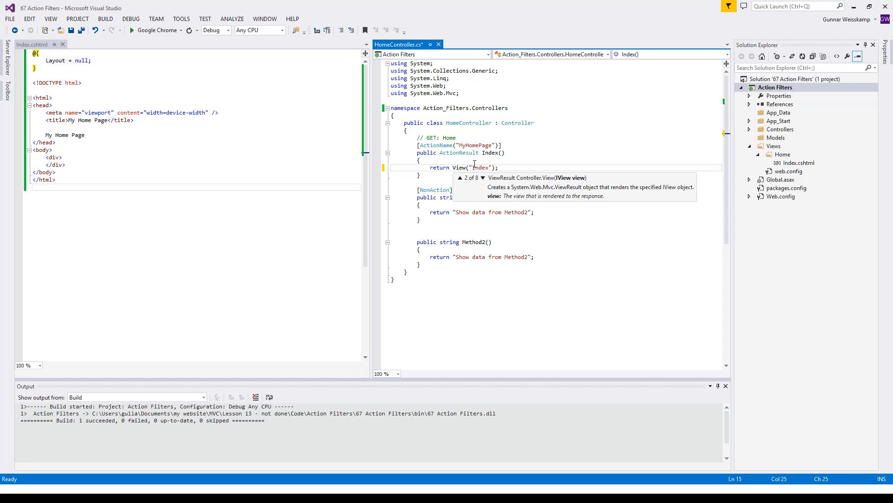
pyautogui.press('Down')
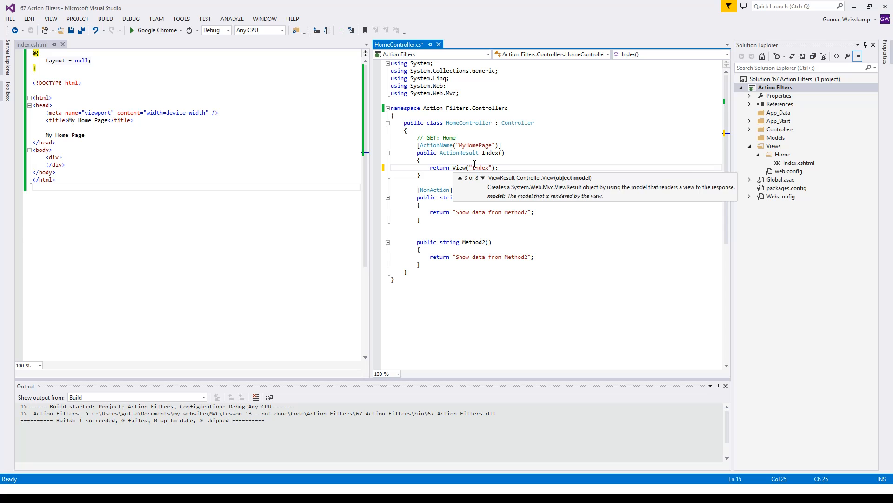
pyautogui.press('Down')
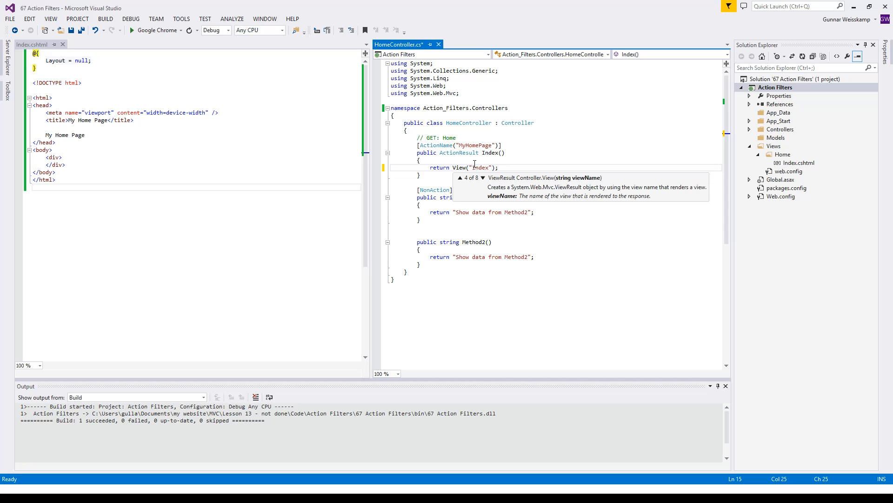
pyautogui.press('Down')
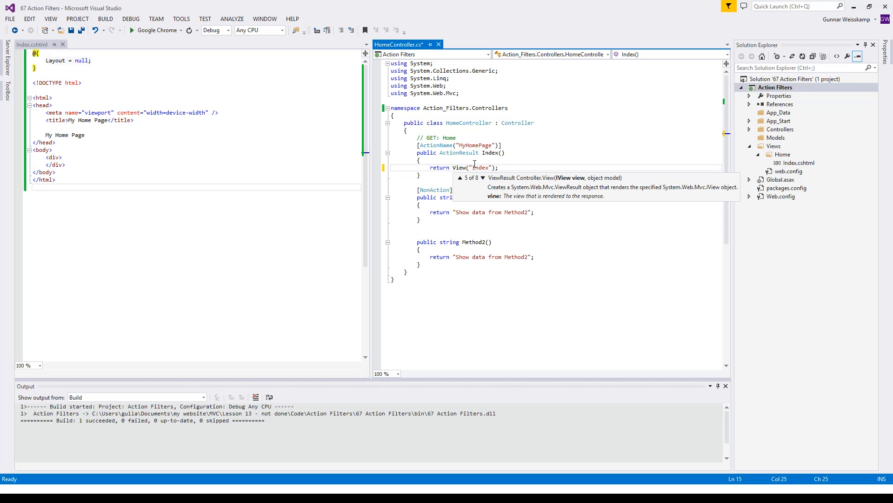
pyautogui.click(480, 161)
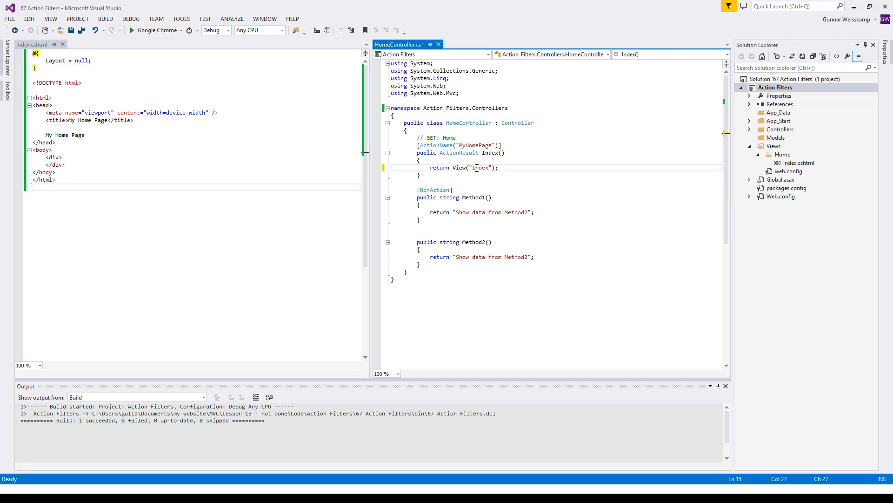
# Save, build and run the project with Ctrl+F5, briefly pointing out Method2.
pyautogui.click(483, 168)
pyautogui.hotkey('ctrl', 'F5')
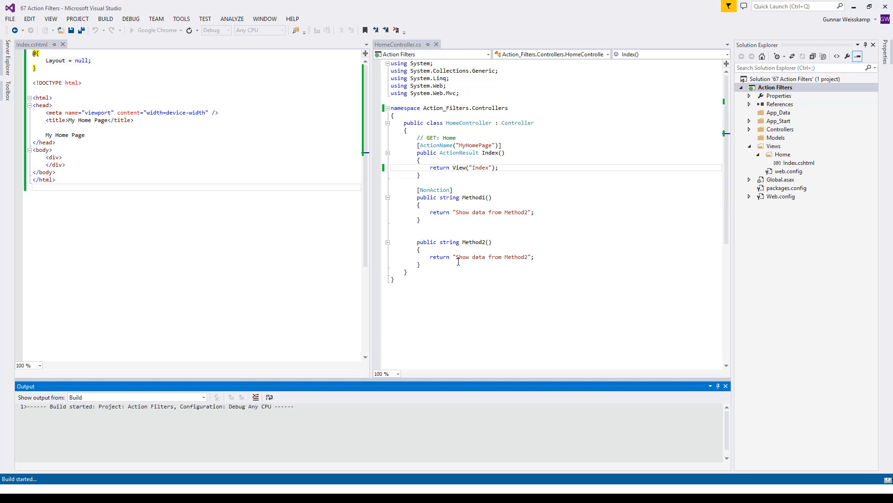
pyautogui.moveTo(418, 242); pyautogui.dragTo(421, 265)
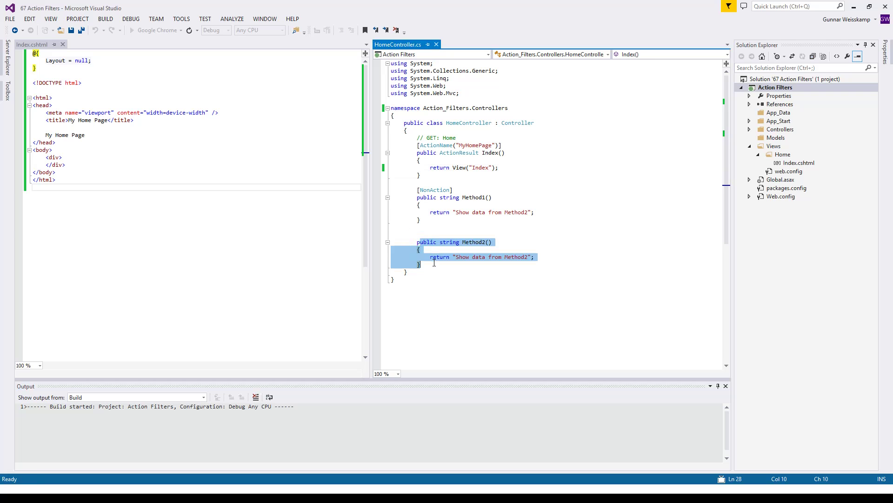
pyautogui.click(454, 212)
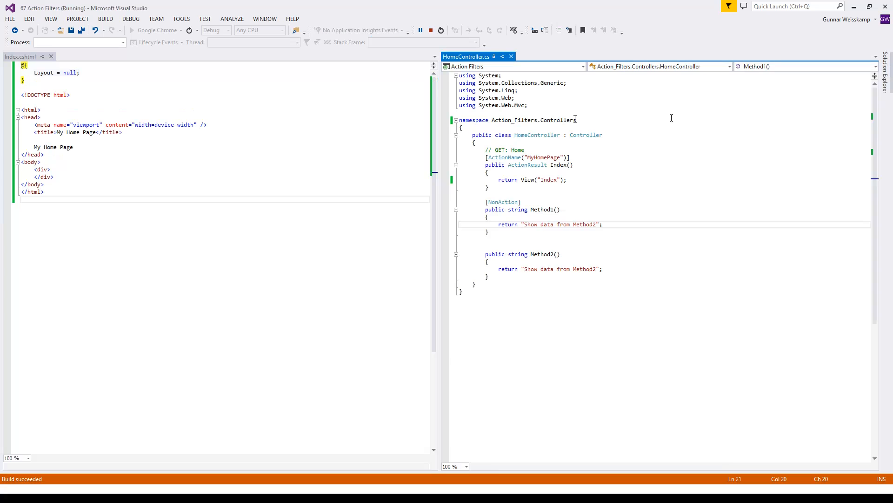
# Minimize the background window, shorten Visual Studio, and highlight Method1 with its NonAction attribute.
pyautogui.click(870, 7)
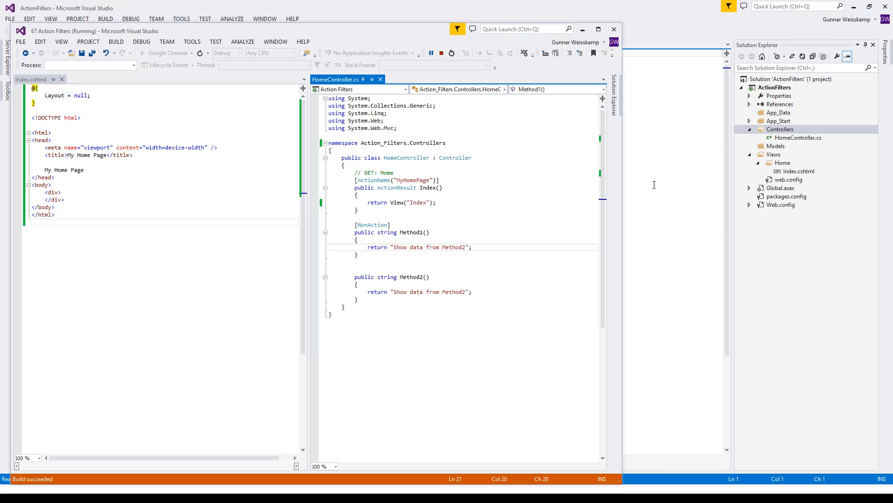
pyautogui.click(855, 7)
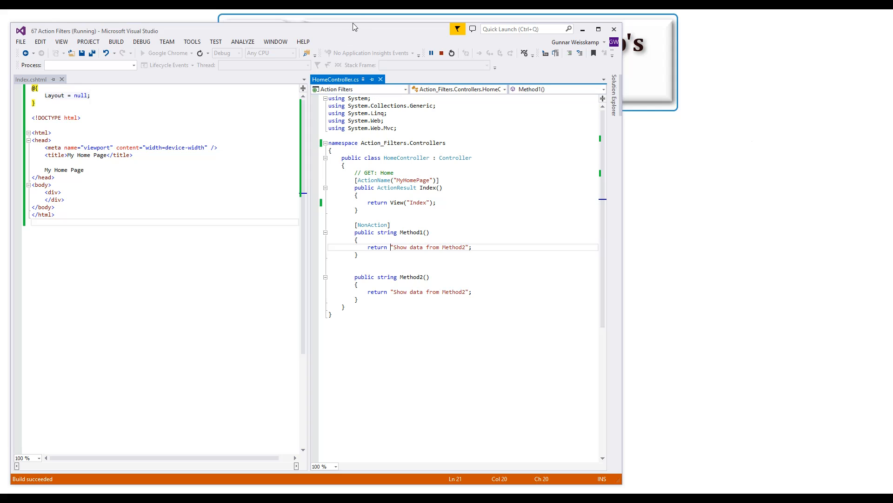
pyautogui.moveTo(353, 24)
pyautogui.mouseDown()
pyautogui.moveTo(352, 54)
pyautogui.moveTo(354, 40)
pyautogui.mouseUp()
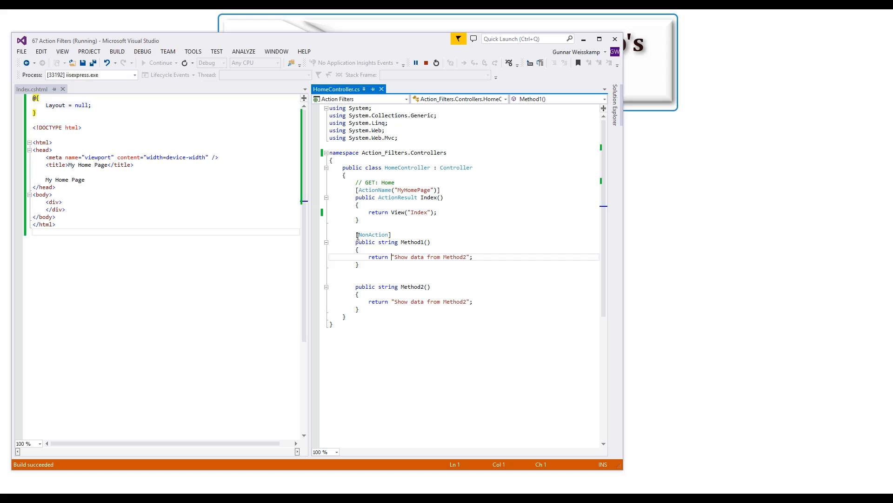
pyautogui.moveTo(357, 235); pyautogui.dragTo(363, 264)
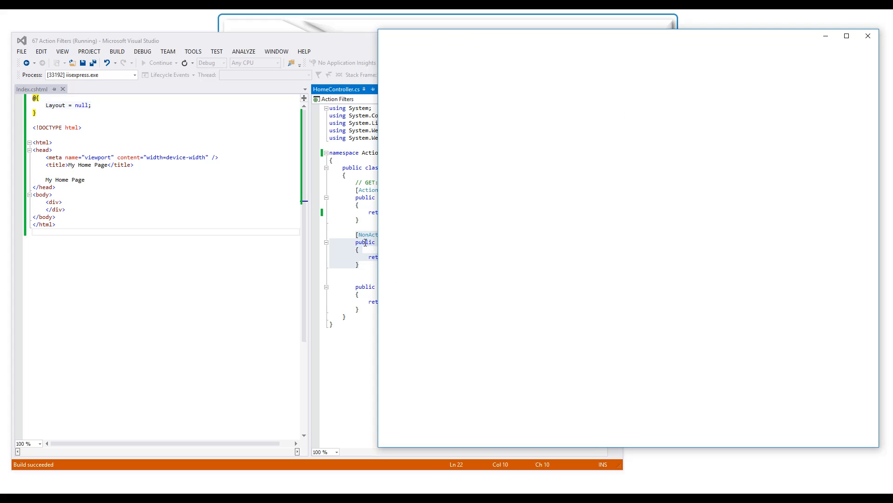
# Shrink the new browser window and highlight the NonAction attribute in the controller.
pyautogui.moveTo(381, 30); pyautogui.dragTo(642, 70)
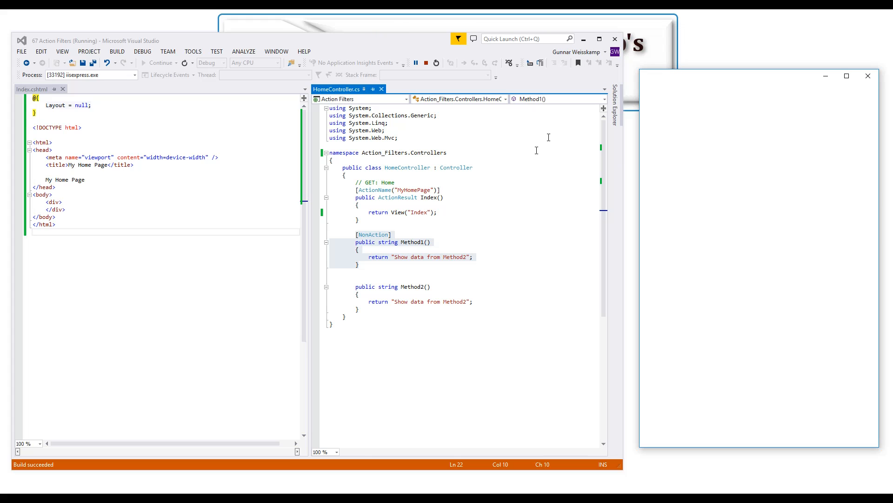
pyautogui.click(416, 258)
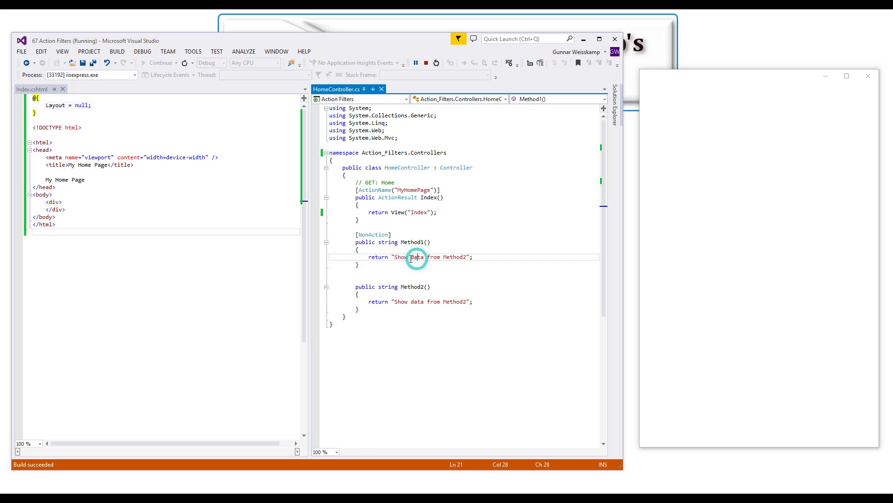
pyautogui.click(389, 235)
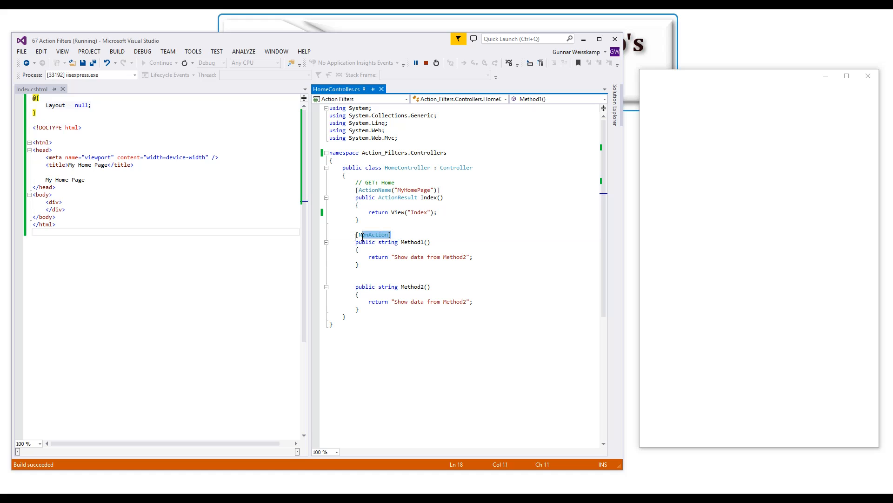
pyautogui.moveTo(388, 235)
pyautogui.mouseDown()
pyautogui.moveTo(355, 235)
pyautogui.moveTo(362, 272)
pyautogui.mouseUp()
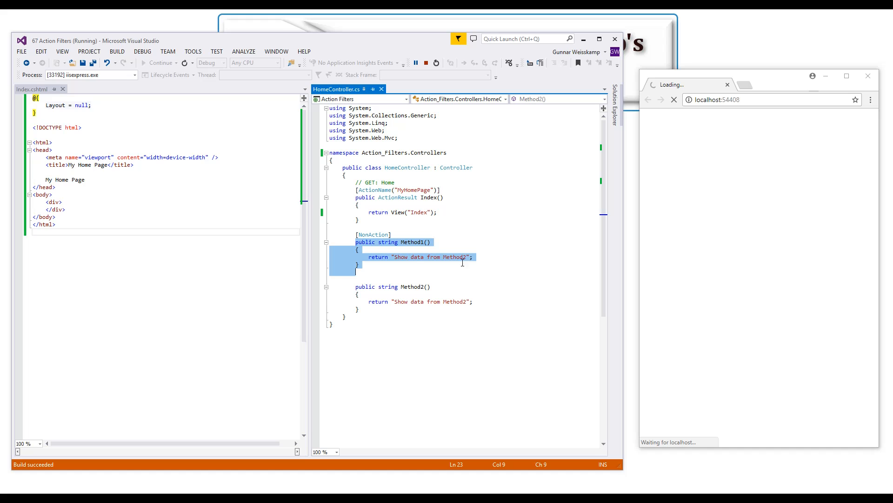
# Highlight Method2's name, return statement and whole body while explaining it.
pyautogui.click(398, 285)
pyautogui.moveTo(355, 286); pyautogui.dragTo(368, 311)
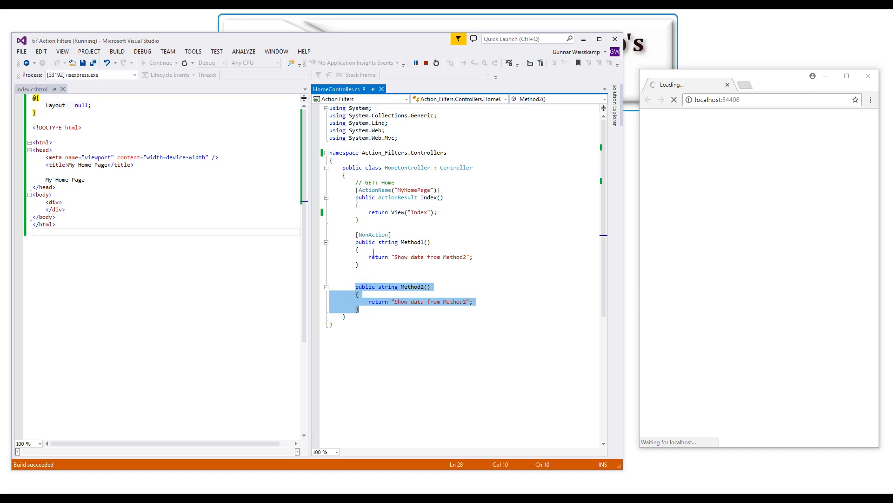
pyautogui.click(412, 287)
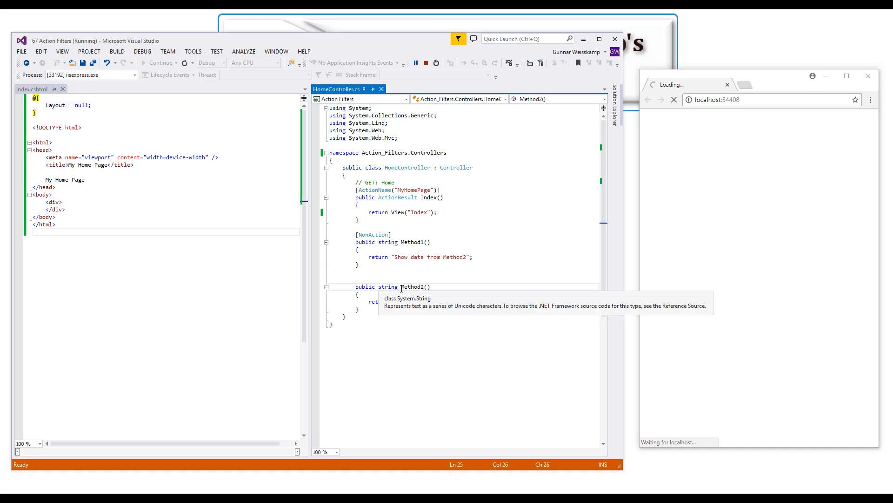
pyautogui.moveTo(400, 287); pyautogui.dragTo(424, 286)
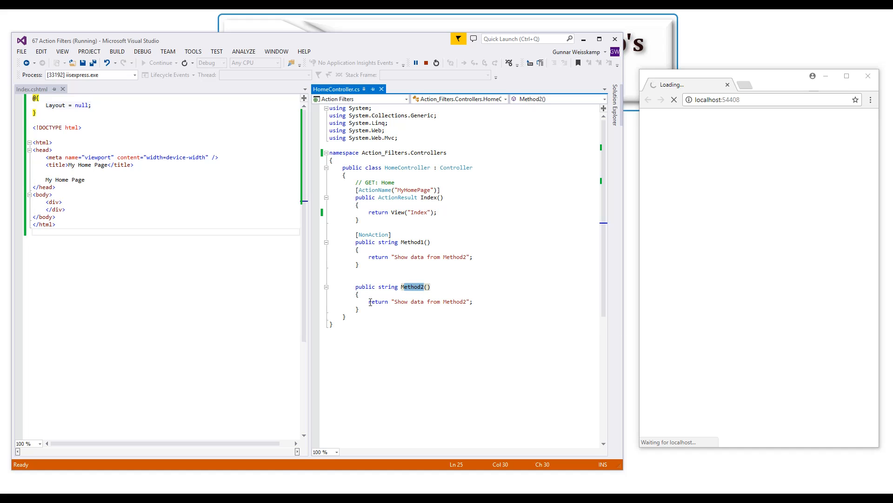
pyautogui.moveTo(370, 302); pyautogui.dragTo(478, 301)
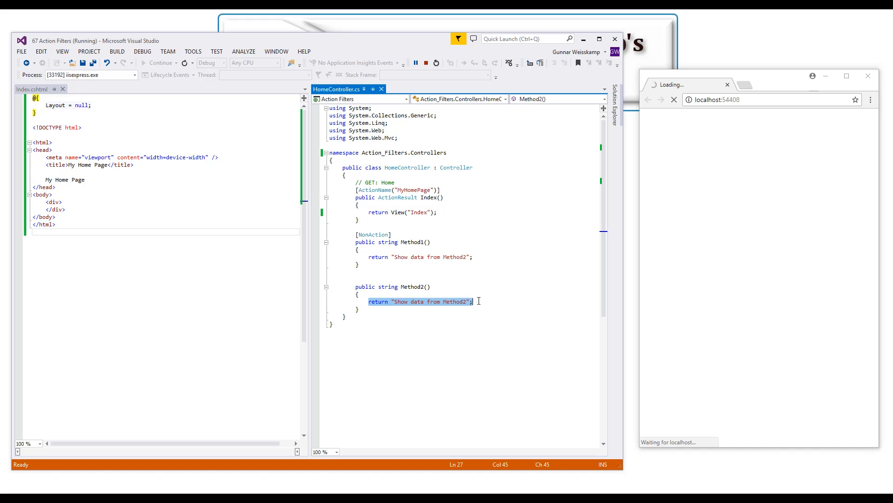
pyautogui.doubleClick(405, 287)
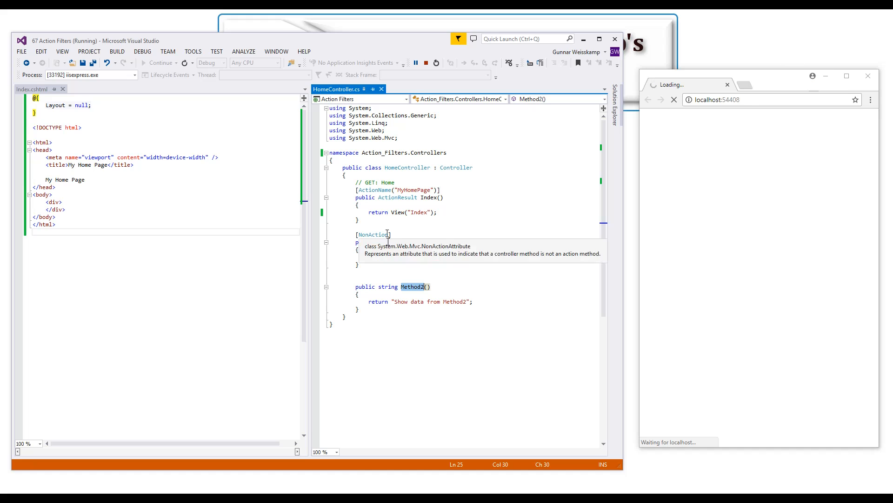
pyautogui.click(389, 300)
pyautogui.click(354, 286)
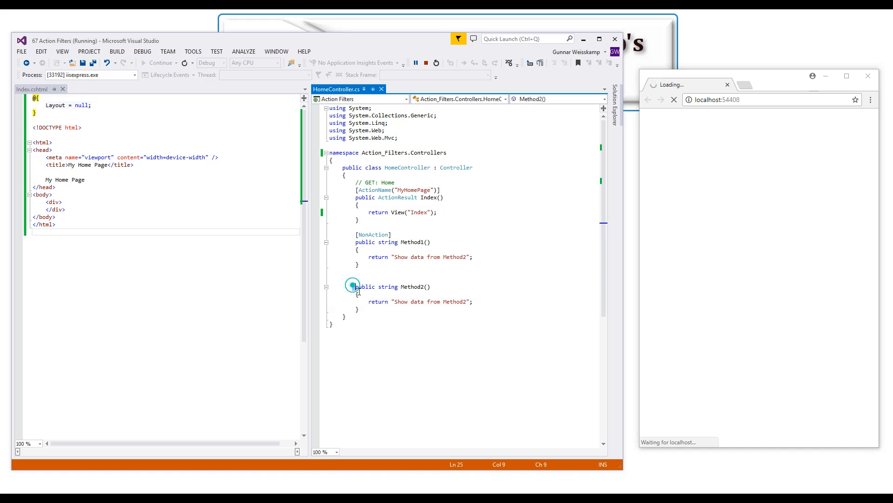
pyautogui.moveTo(353, 286); pyautogui.dragTo(364, 309)
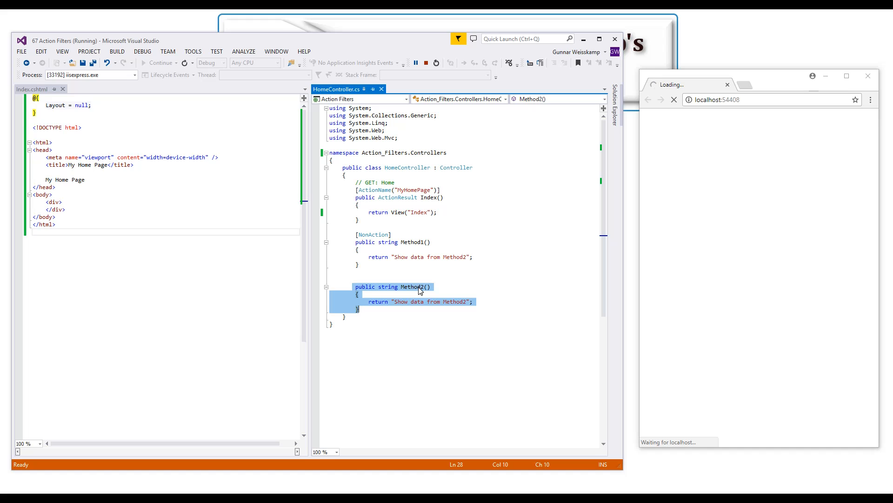
# Highlight Method1 with NonAction, then Method2, then the NonAction attribute again for comparison.
pyautogui.moveTo(356, 234); pyautogui.dragTo(369, 264)
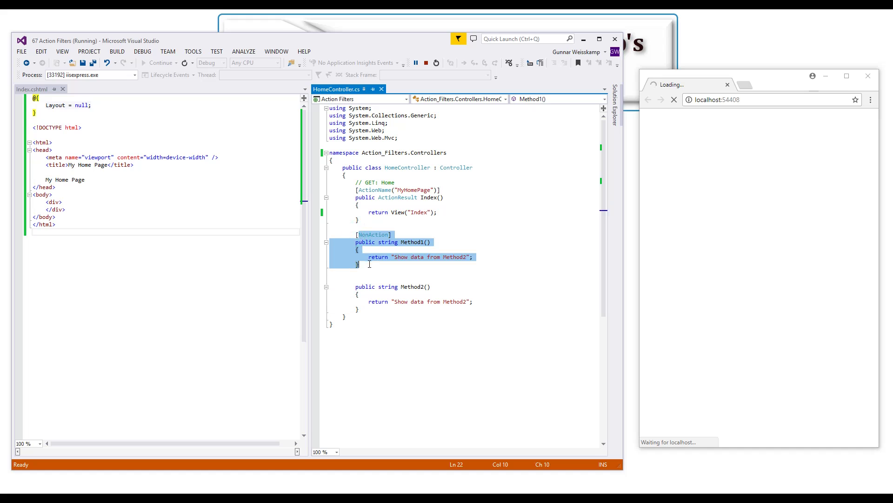
pyautogui.click(375, 242)
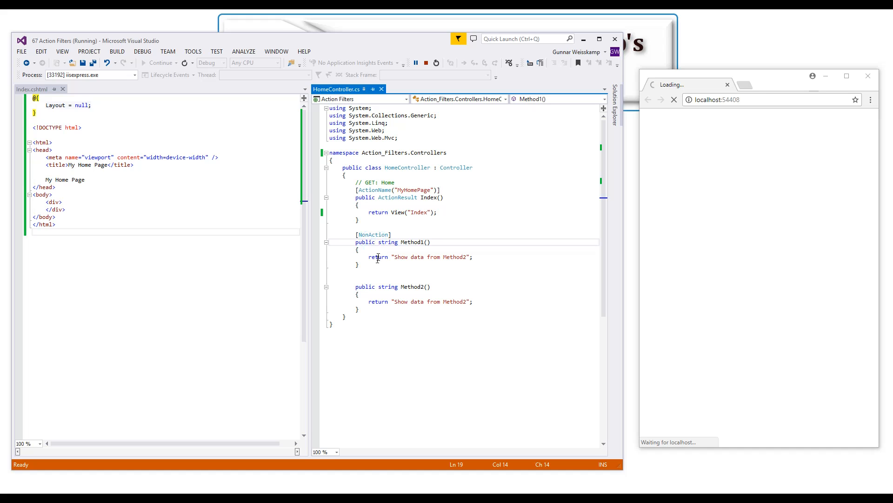
pyautogui.moveTo(356, 287); pyautogui.dragTo(363, 310)
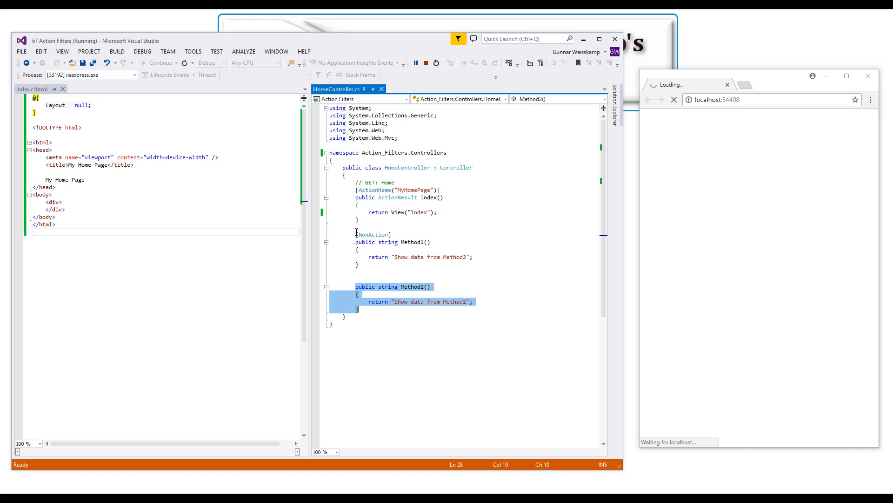
pyautogui.moveTo(357, 234); pyautogui.dragTo(393, 235)
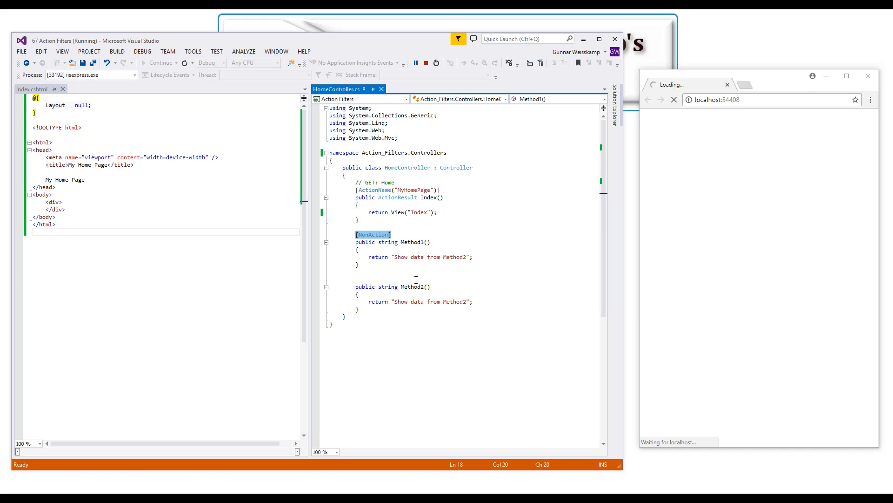
# Bring the browser forward and shrink it beside the editor showing the not-found page.
pyautogui.click(787, 89)
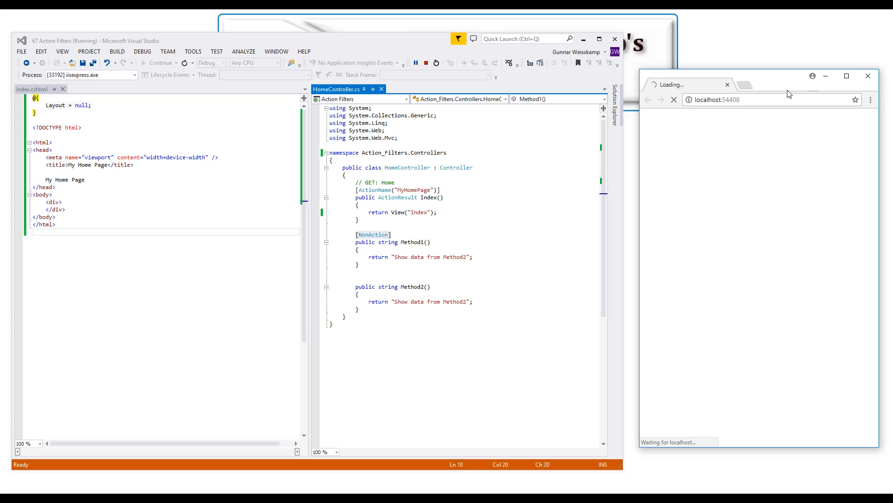
pyautogui.click(641, 71)
pyautogui.moveTo(641, 71); pyautogui.dragTo(688, 209)
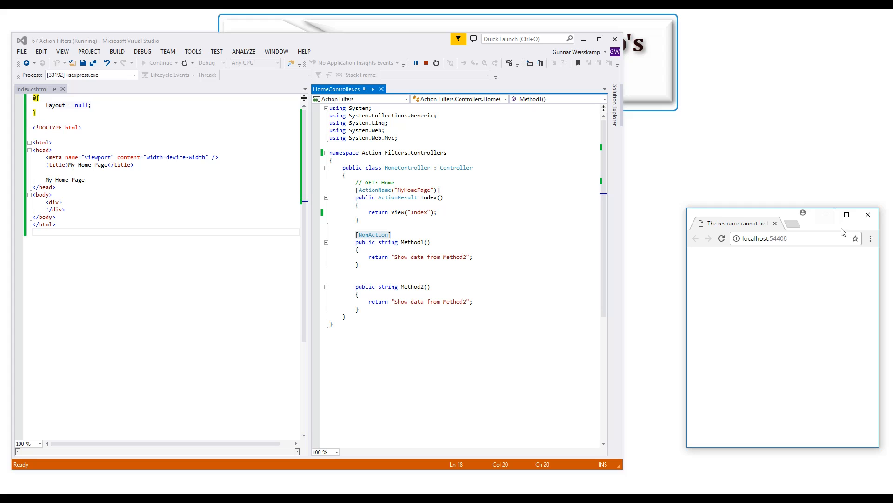
# Navigate the browser to localhost:54408/home/myhomepage to show the My Home Page text.
pyautogui.moveTo(771, 211); pyautogui.dragTo(726, 188)
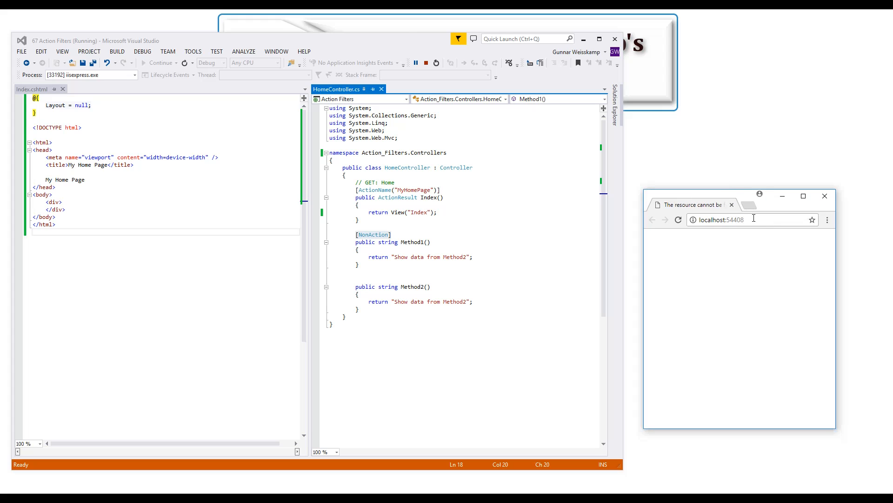
pyautogui.click(753, 218)
pyautogui.click(758, 218)
pyautogui.write('/')
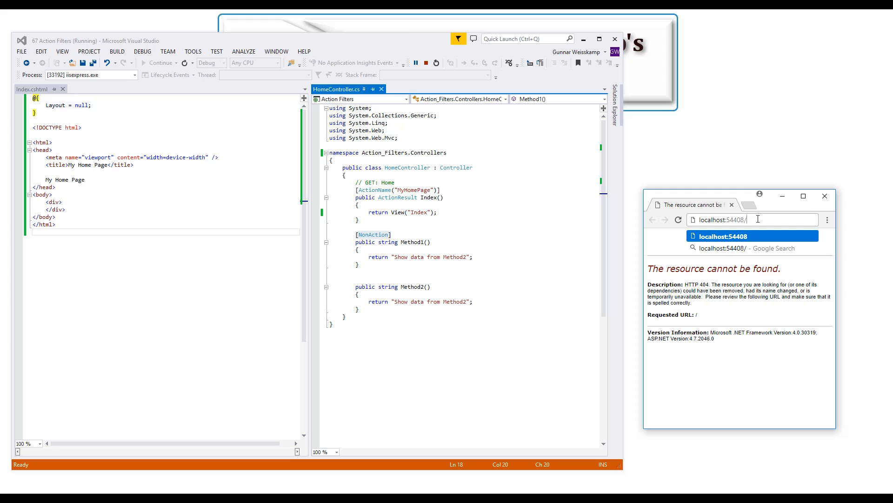
pyautogui.write('home')
pyautogui.write('/')
pyautogui.write('my')
pyautogui.write('hoomepage')
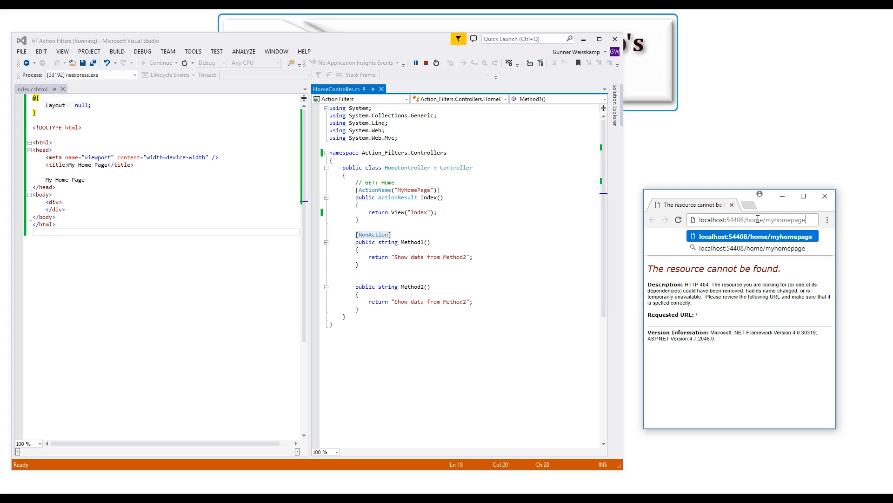
pyautogui.press('Return')
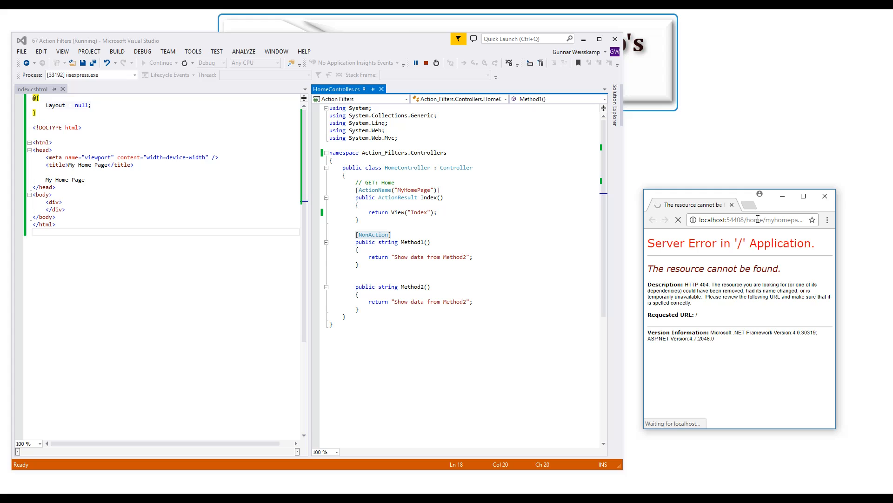
# Widen the browser slightly and highlight the MyHomePage action name in the controller.
pyautogui.moveTo(837, 257); pyautogui.dragTo(875, 260)
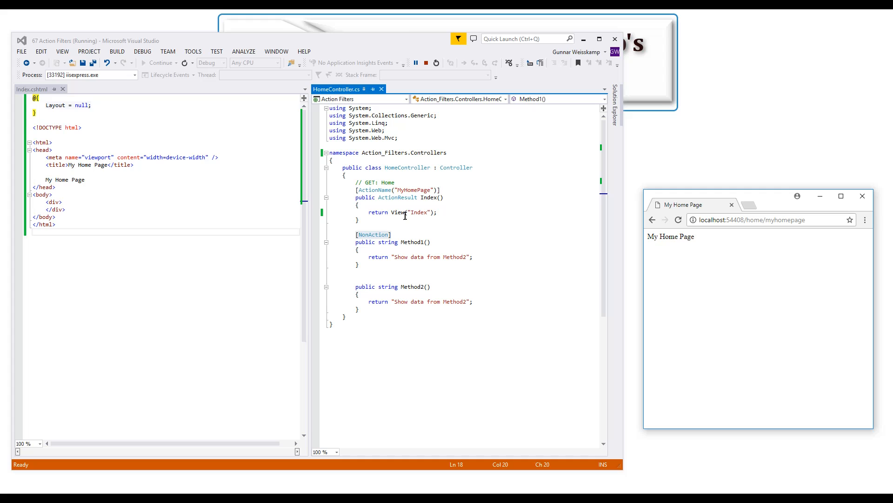
pyautogui.moveTo(416, 190)
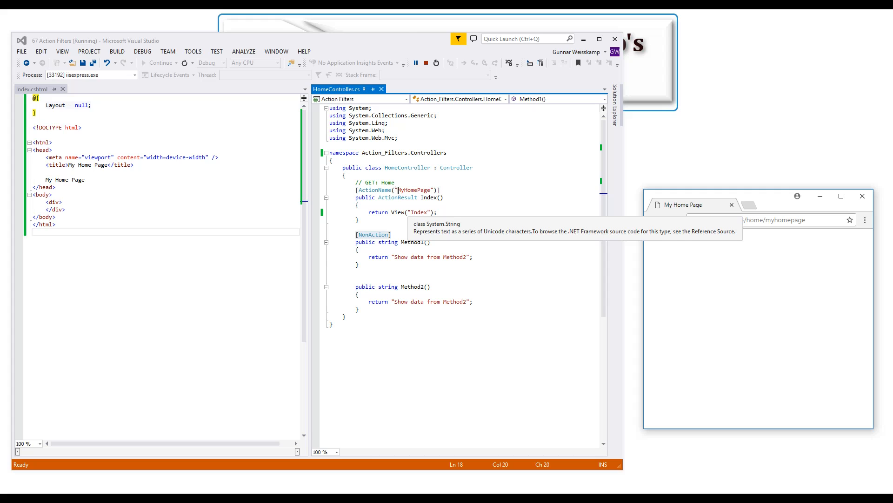
pyautogui.moveTo(397, 190); pyautogui.dragTo(430, 189)
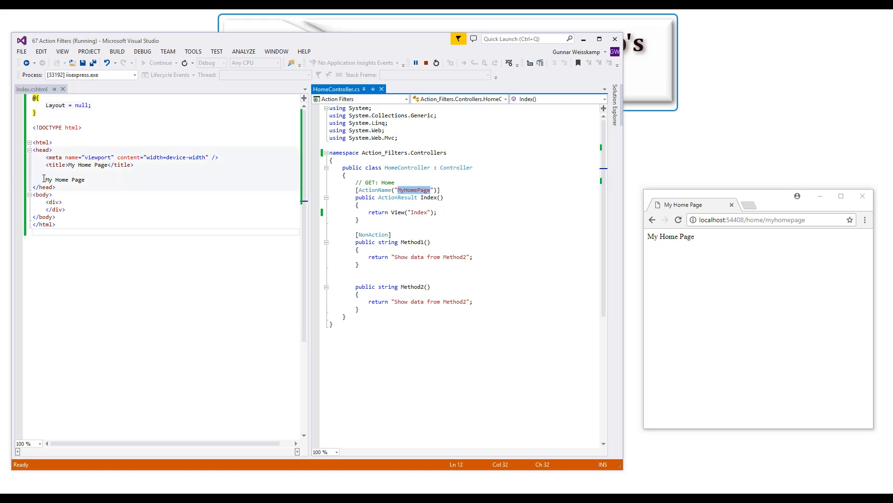
# Change the Index view text to 'My Home Page is cool', save it and reload the page.
pyautogui.moveTo(45, 179); pyautogui.dragTo(86, 179)
pyautogui.click(92, 180)
pyautogui.write('is cool')
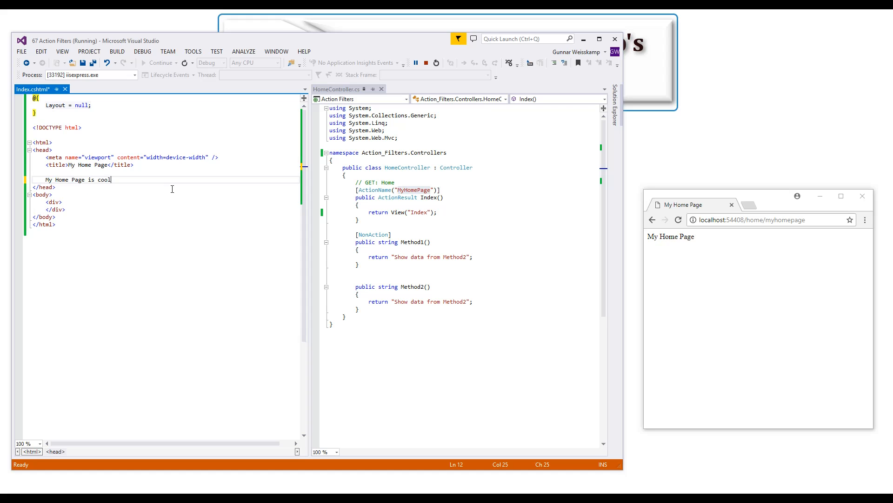
pyautogui.hotkey('ctrl', 's')
pyautogui.click(705, 272)
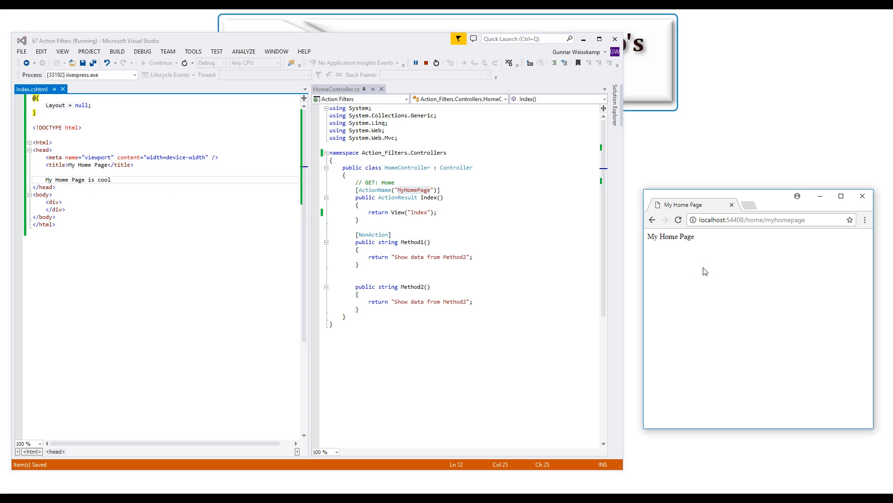
pyautogui.press('F5')
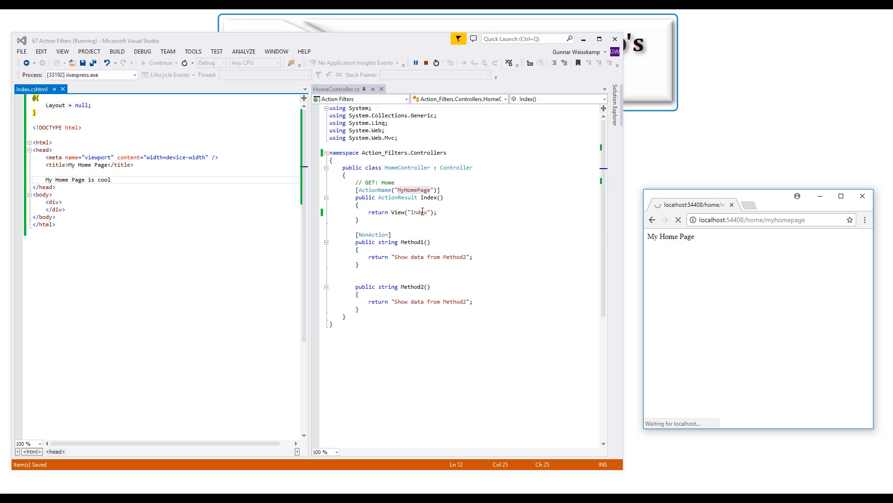
# Highlight the 'My Home Page is cool' line in the view and return to the browser.
pyautogui.click(47, 180)
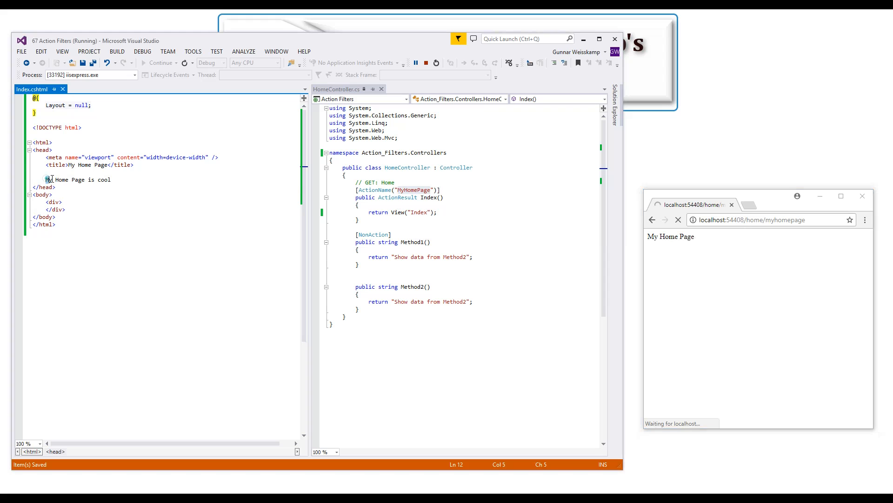
pyautogui.moveTo(51, 180); pyautogui.dragTo(110, 180)
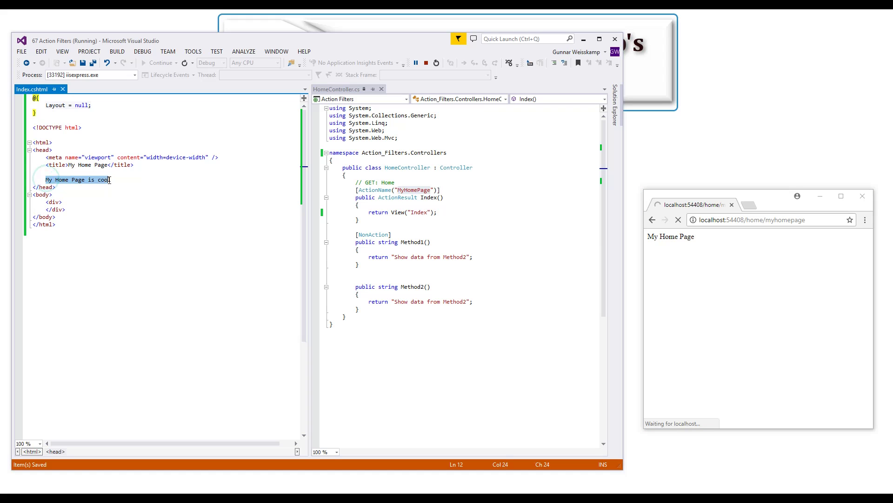
pyautogui.click(764, 319)
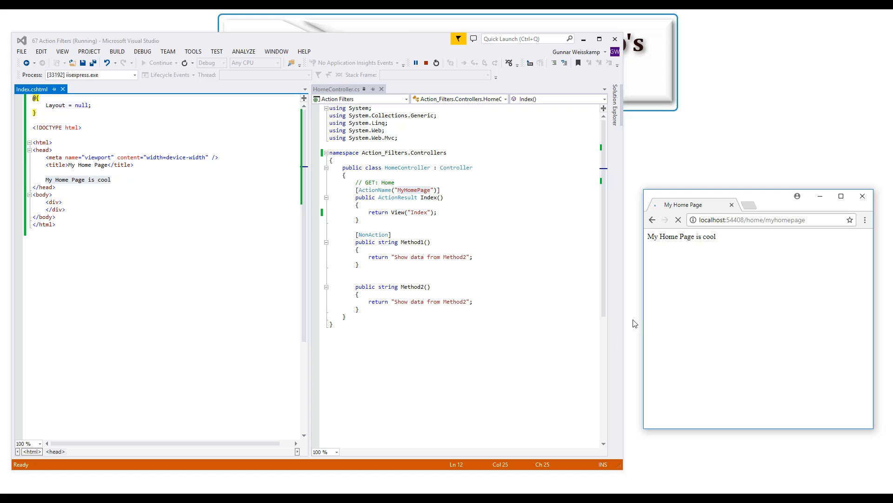
# Navigate to localhost:54408/home/method1, which returns a resource-not-found error.
pyautogui.click(813, 219)
pyautogui.press('BackSpace')
pyautogui.press('BackSpace')
pyautogui.press('BackSpace')
pyautogui.press('BackSpace')
pyautogui.press('BackSpace')
pyautogui.press('BackSpace')
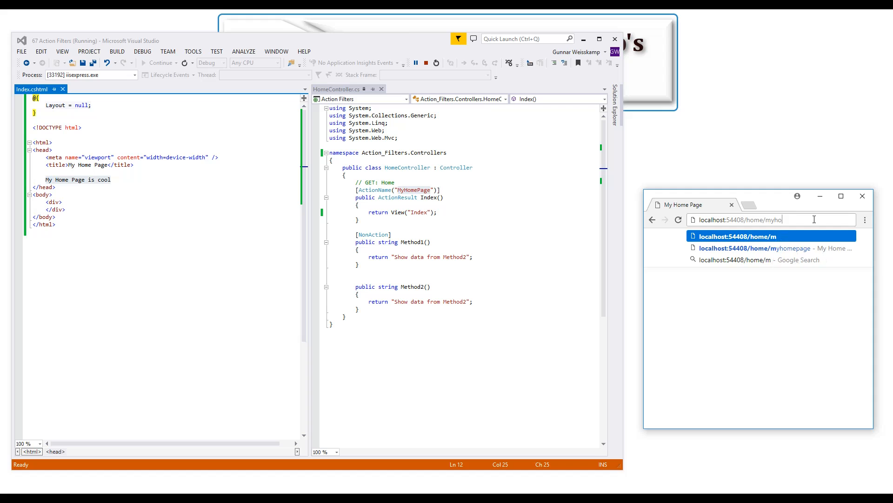
pyautogui.press('BackSpace')
pyautogui.press('BackSpace')
pyautogui.press('BackSpace')
pyautogui.write('method')
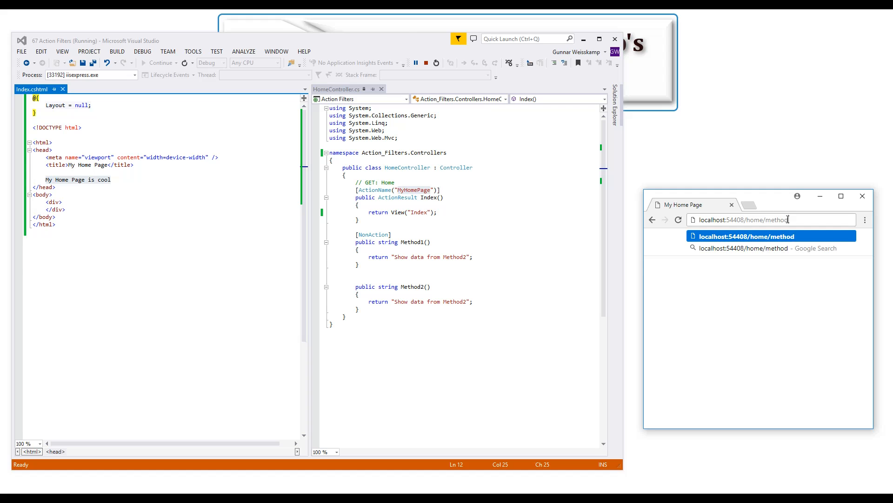
pyautogui.write('1')
pyautogui.press('Return')
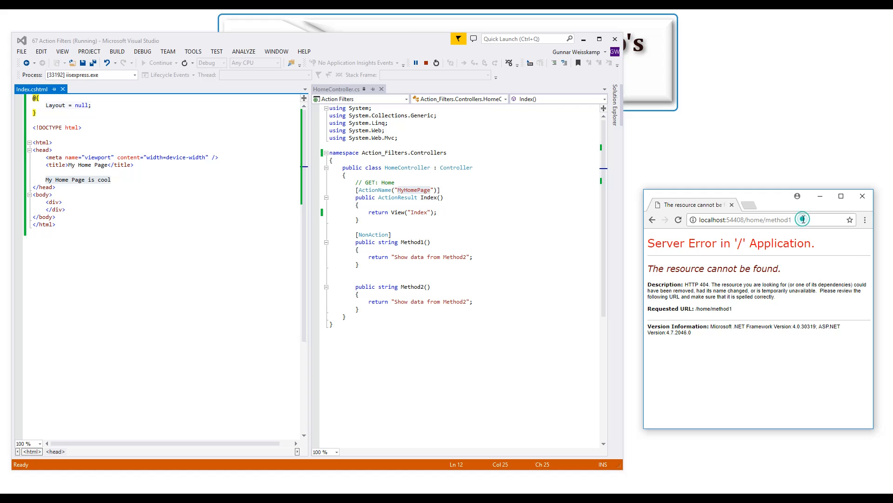
# Navigate to localhost:54408/home/method2, which displays 'Show data from Method2'.
pyautogui.click(803, 219)
pyautogui.click(804, 219)
pyautogui.press('BackSpace')
pyautogui.write('2')
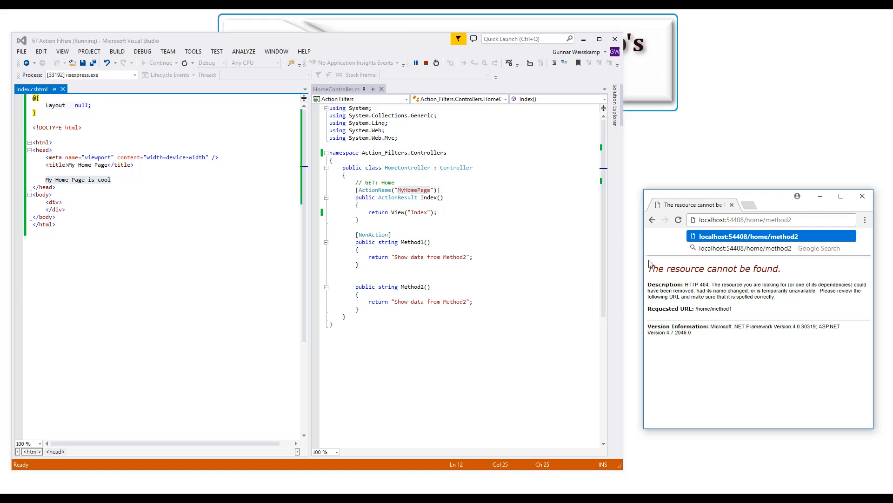
pyautogui.click(802, 217)
pyautogui.press('Return')
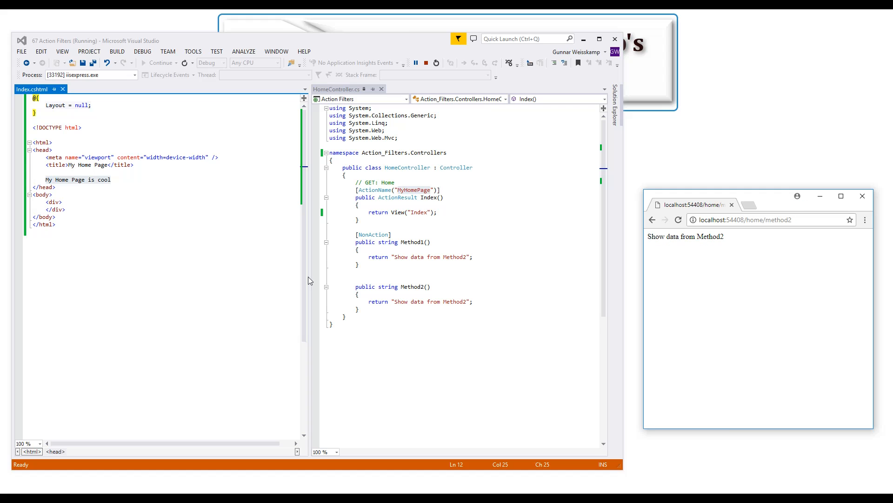
pyautogui.moveTo(401, 301)
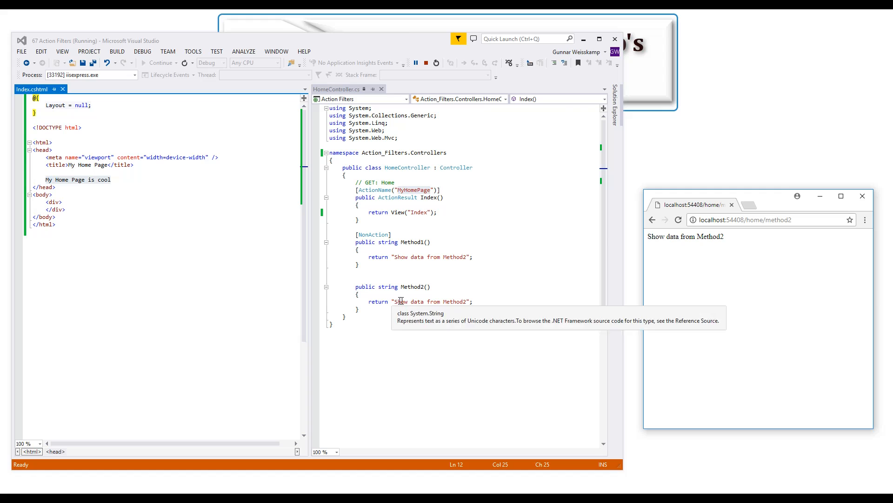
pyautogui.moveTo(396, 301); pyautogui.dragTo(461, 302)
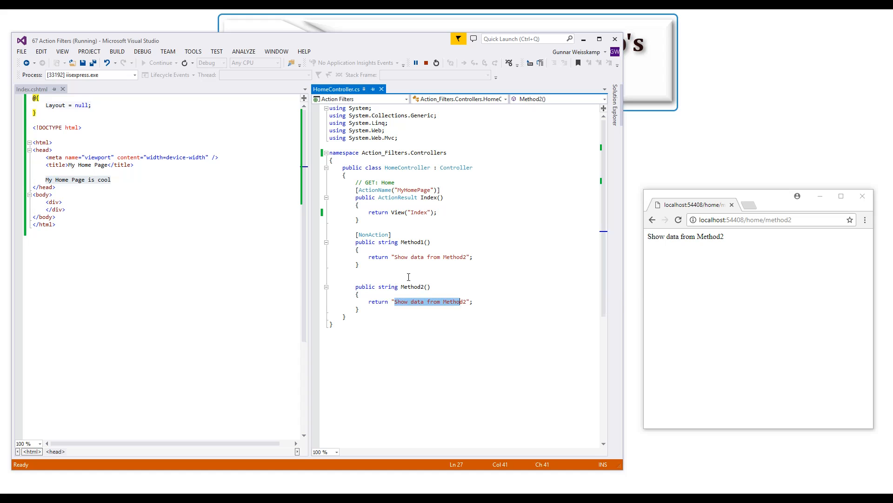
pyautogui.moveTo(368, 302); pyautogui.dragTo(474, 301)
pyautogui.moveTo(796, 220); pyautogui.dragTo(699, 220)
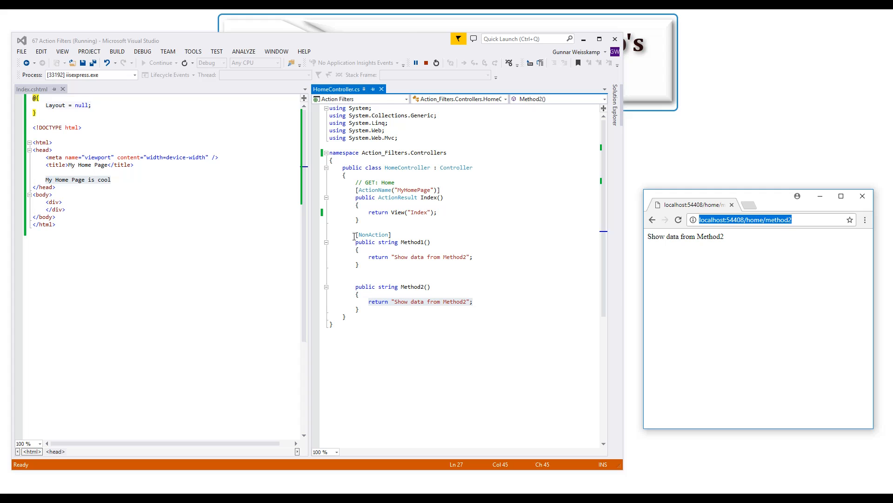
pyautogui.moveTo(355, 238); pyautogui.dragTo(363, 310)
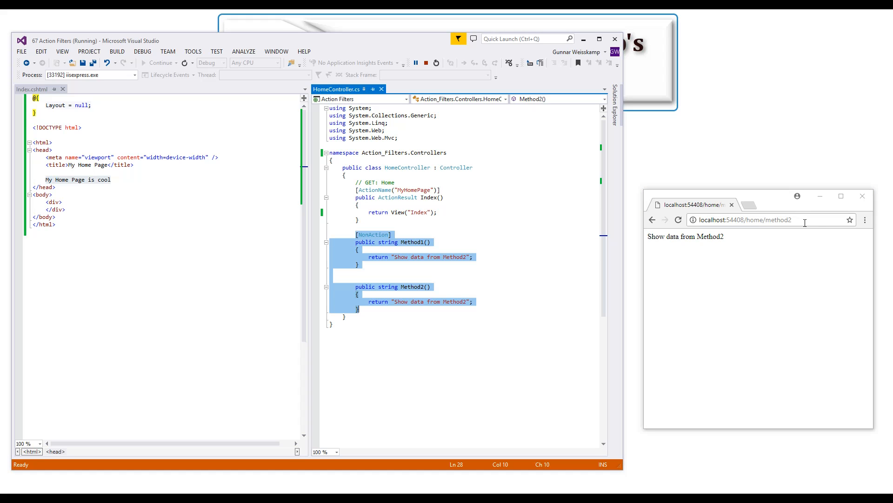
pyautogui.click(366, 278)
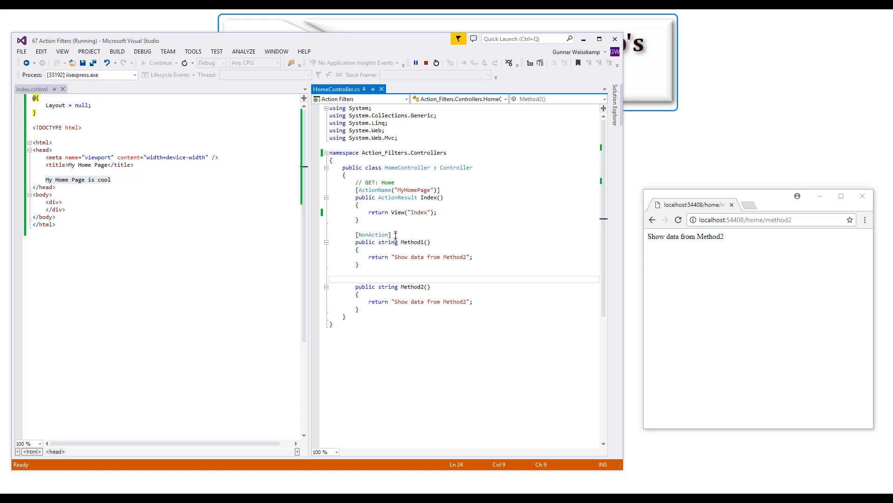
pyautogui.moveTo(393, 235); pyautogui.dragTo(356, 235)
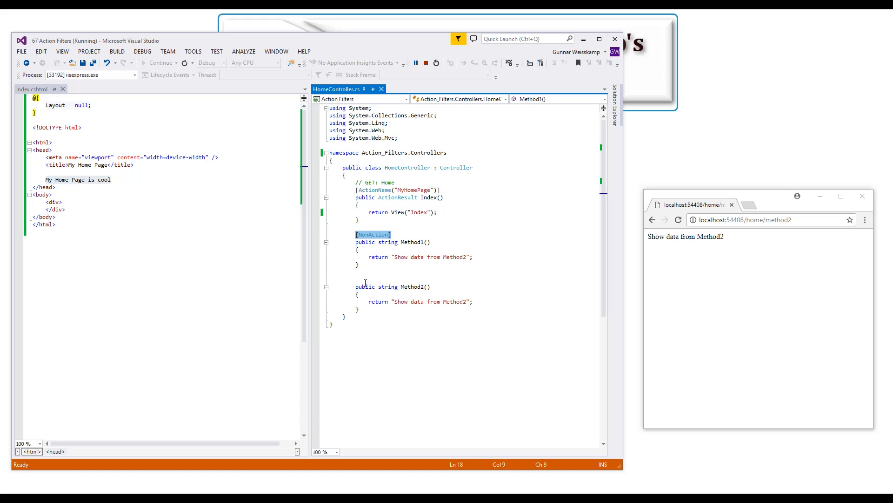
pyautogui.click(368, 280)
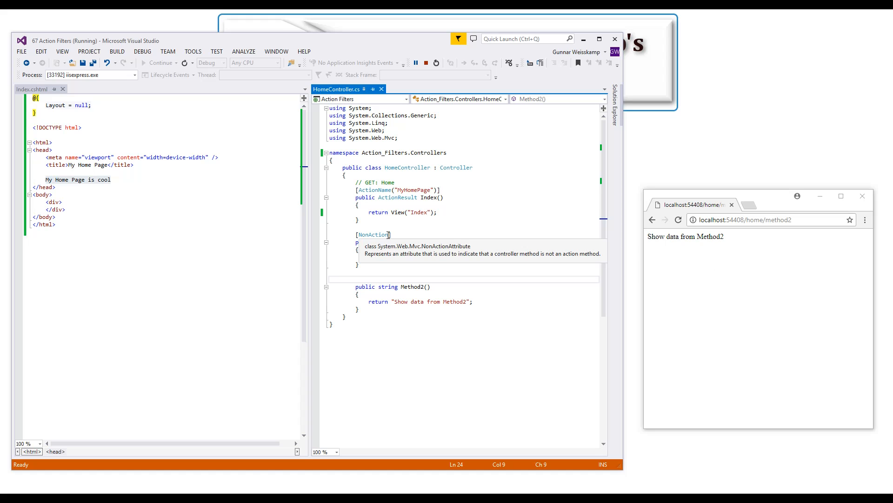
pyautogui.moveTo(389, 234); pyautogui.dragTo(359, 233)
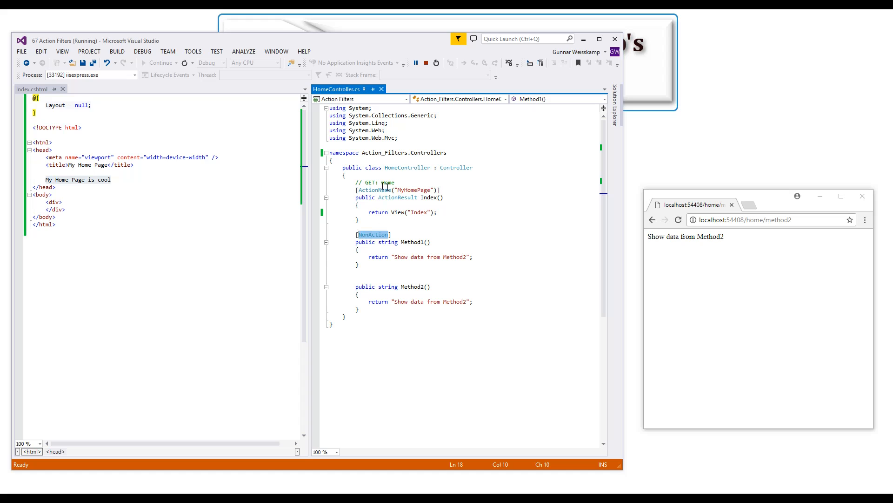
pyautogui.moveTo(375, 191)
pyautogui.moveTo(392, 190); pyautogui.dragTo(359, 190)
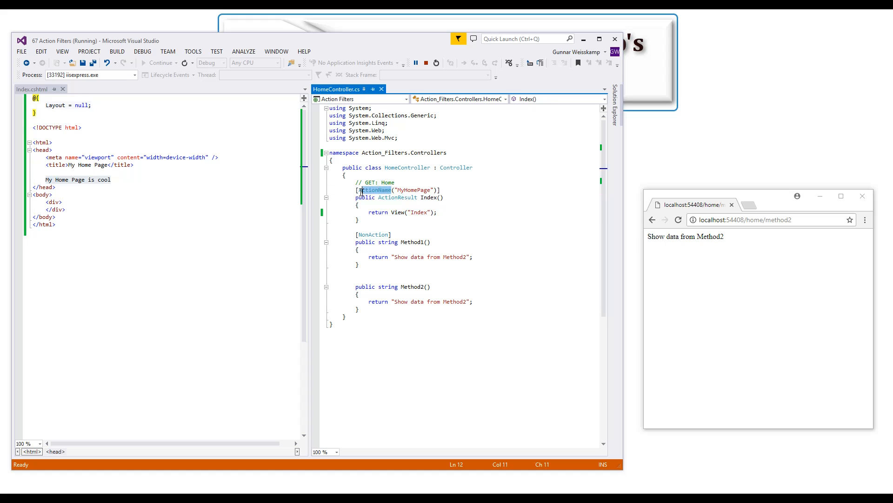